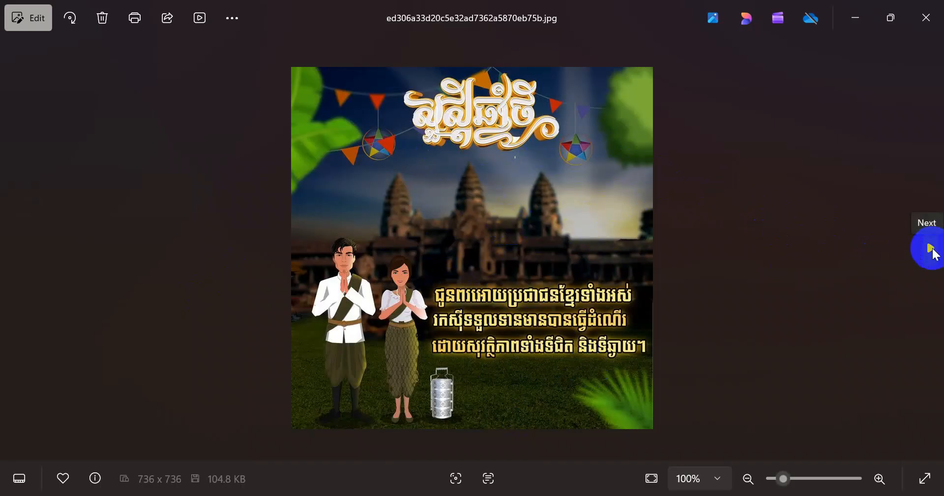
View the two sample poster images in the photo viewer and switch to the Canva home page in the browser.
click(930, 247)
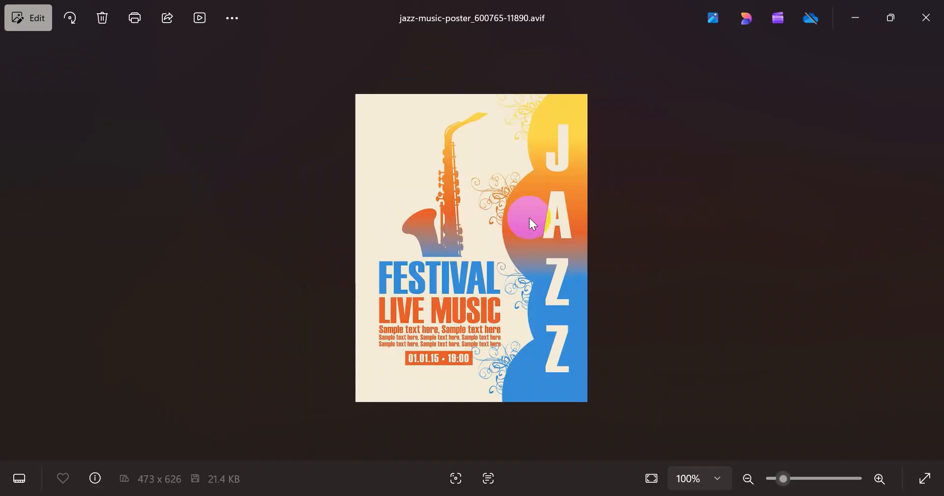
click(14, 247)
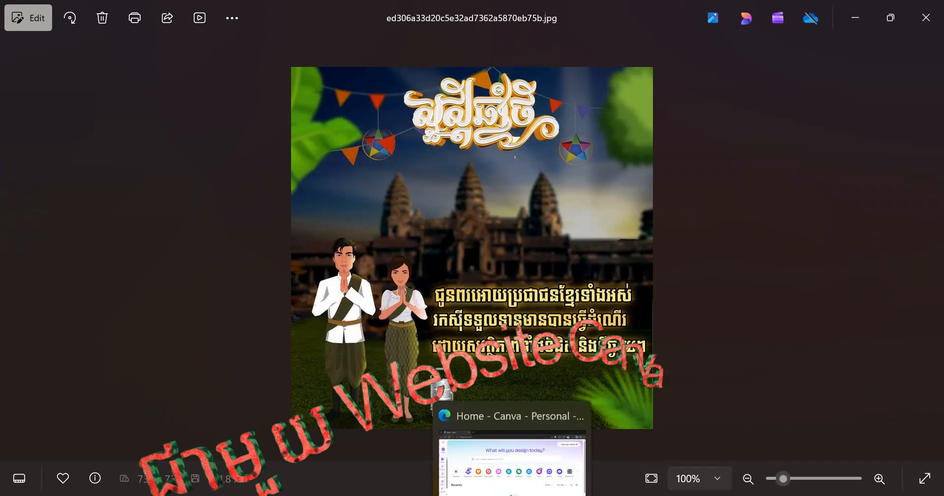
click(543, 460)
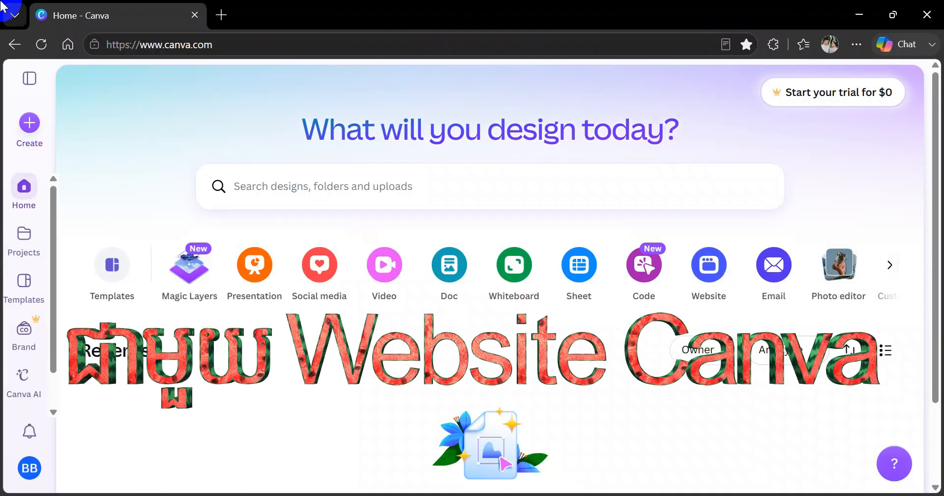
click(175, 69)
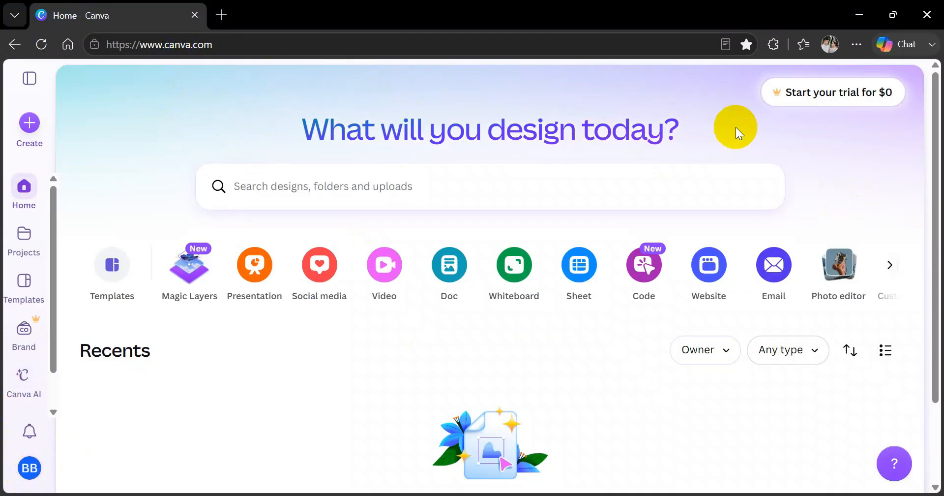
Look over the free trial offer, comparing the Canva Pro and Canva Business plans, and close it.
click(824, 95)
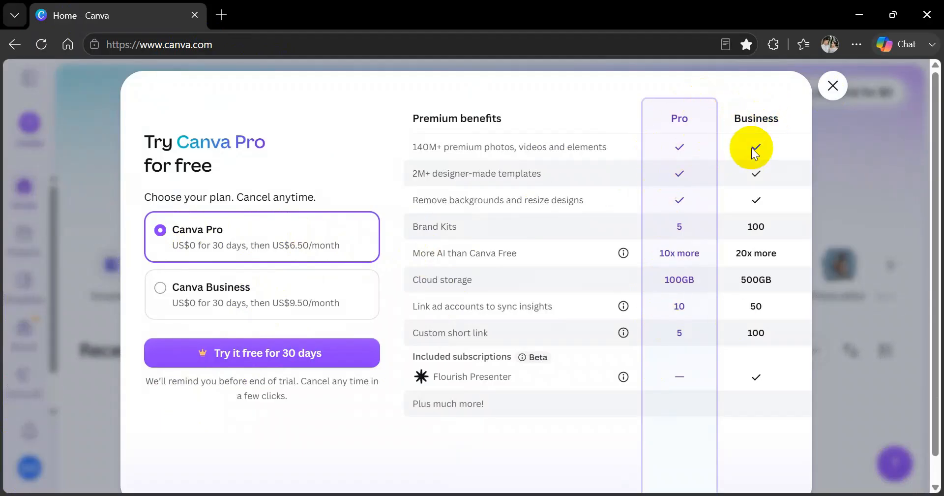
click(181, 295)
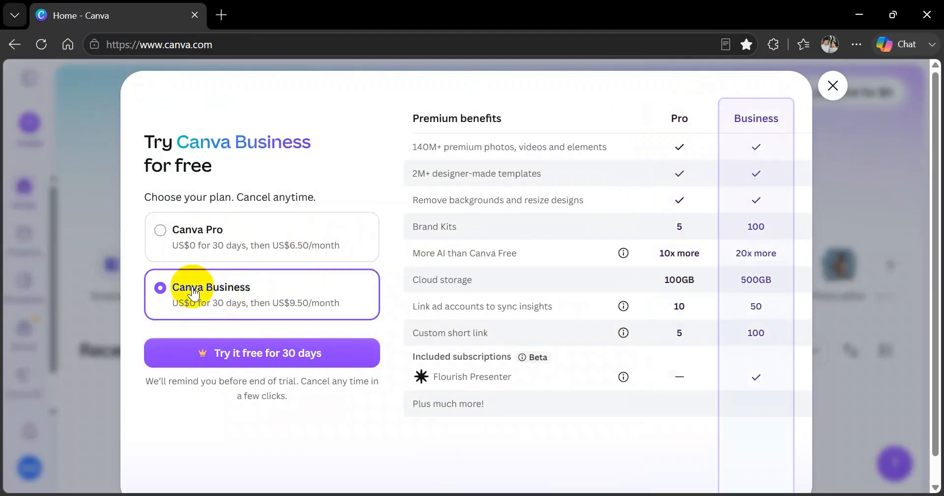
click(257, 227)
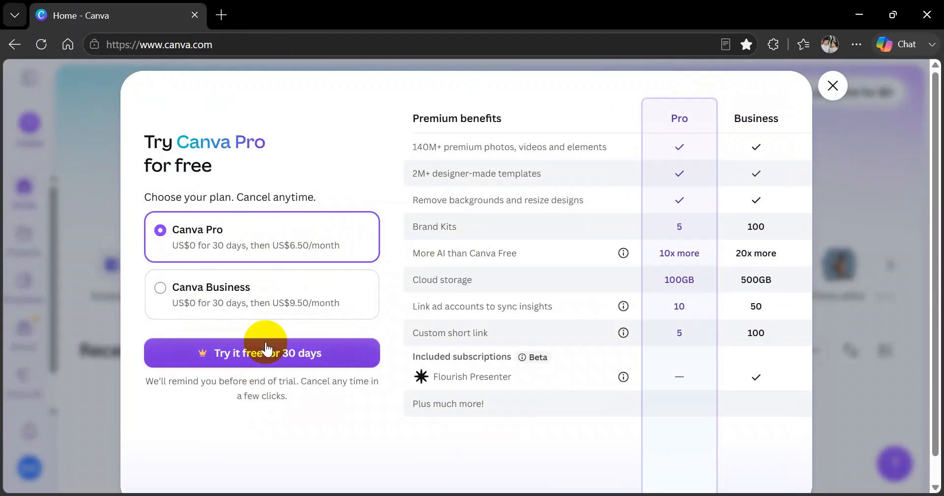
click(832, 85)
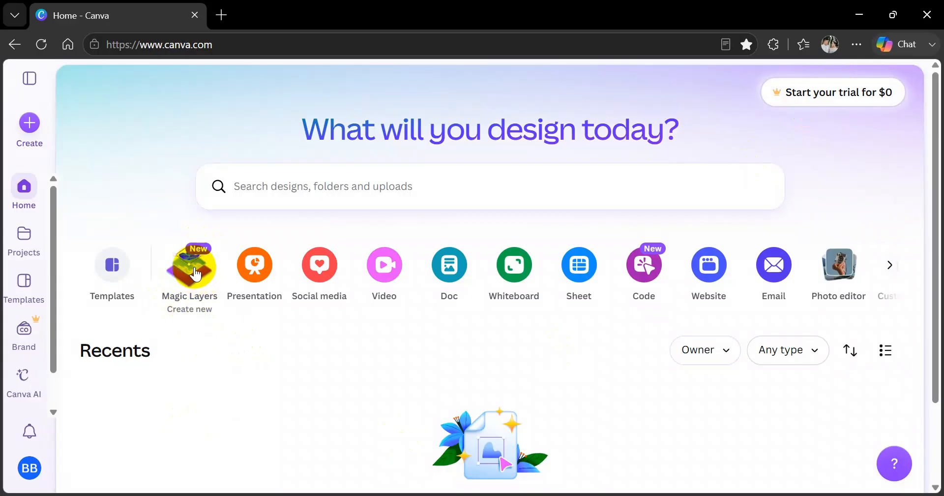
Upload ed306a33d20c5e32ad7362a5870eb75b.jpg from the Pictures folder to Magic Layers and open the design in the editor.
click(195, 274)
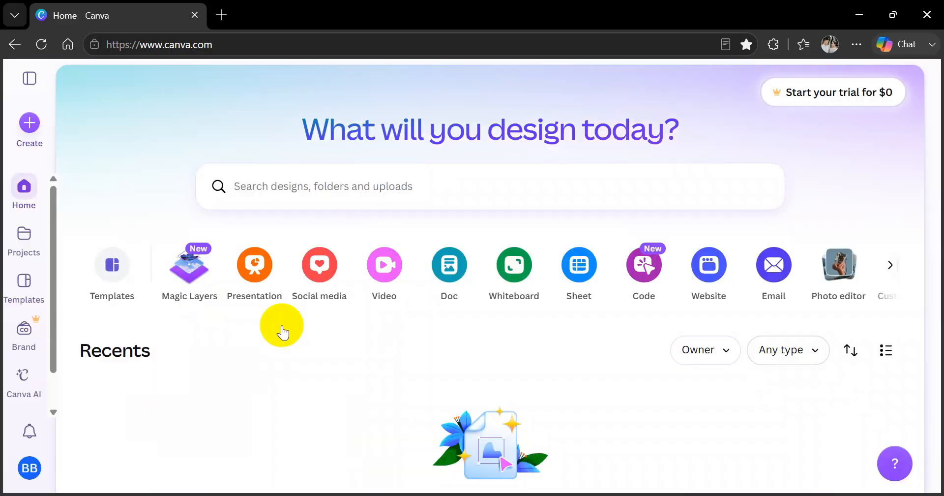
click(280, 325)
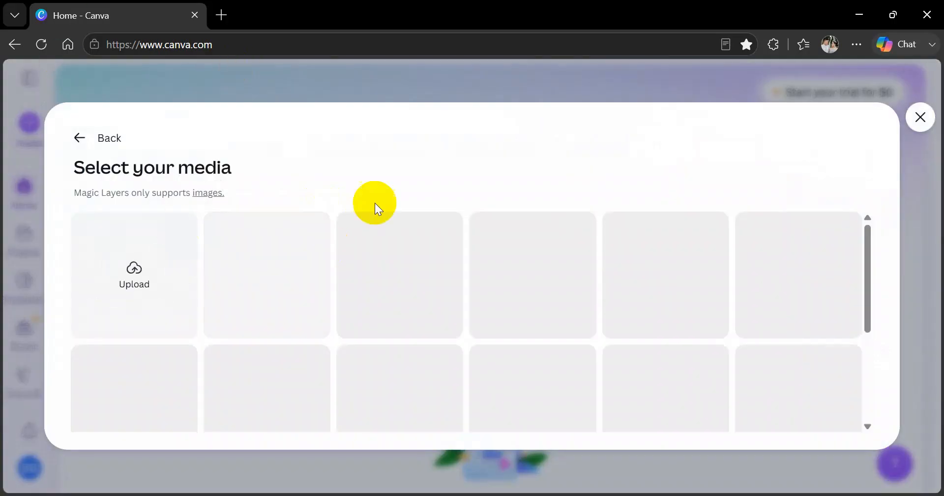
click(131, 265)
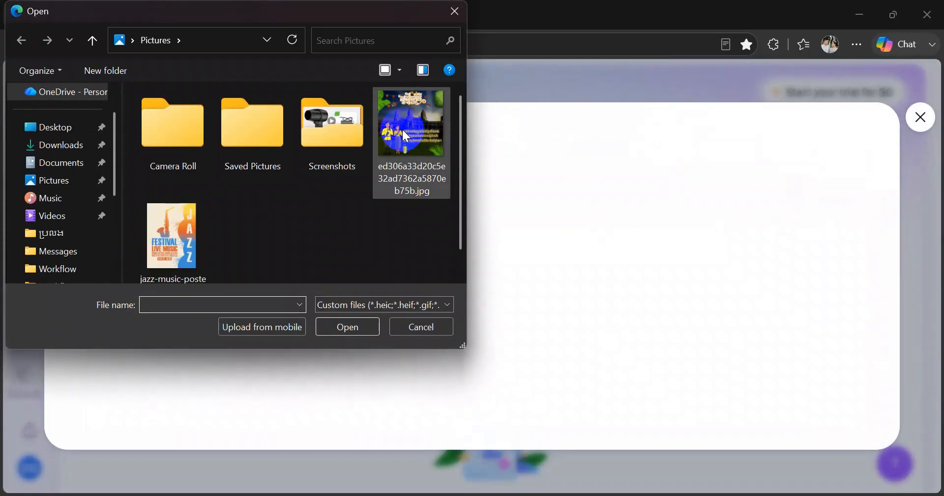
click(417, 126)
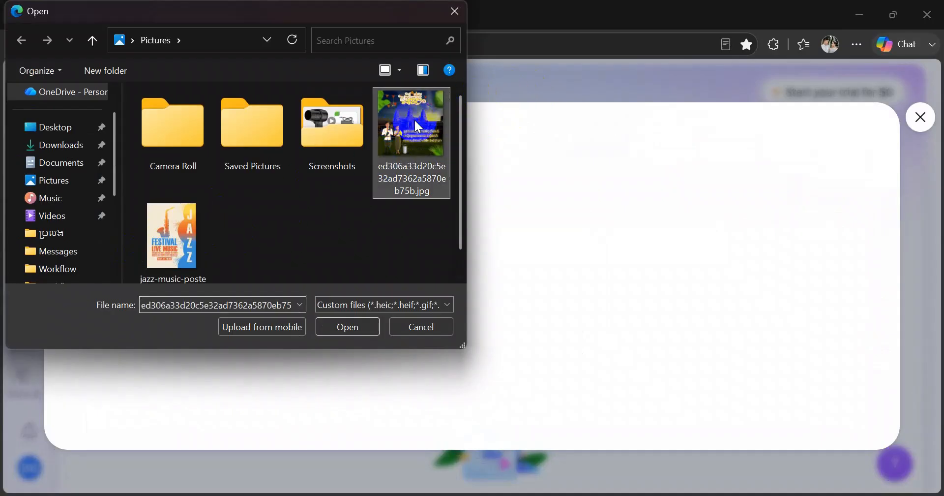
click(352, 334)
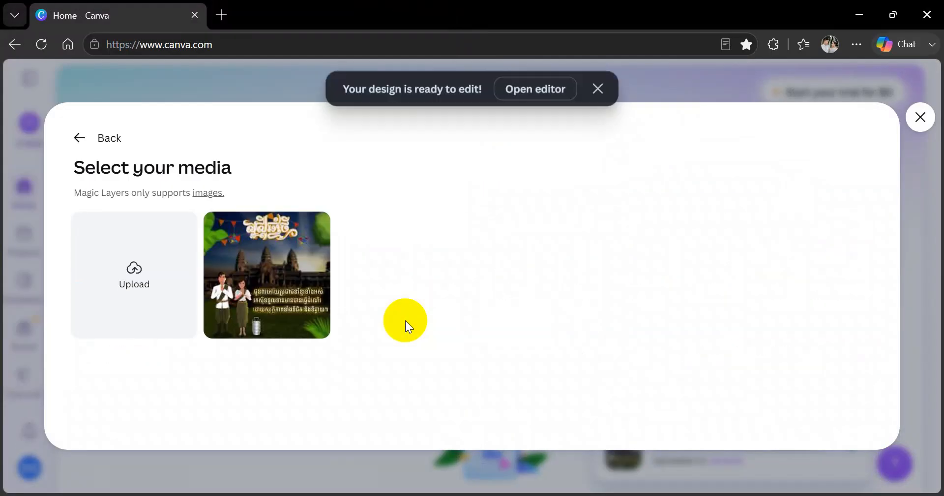
click(609, 24)
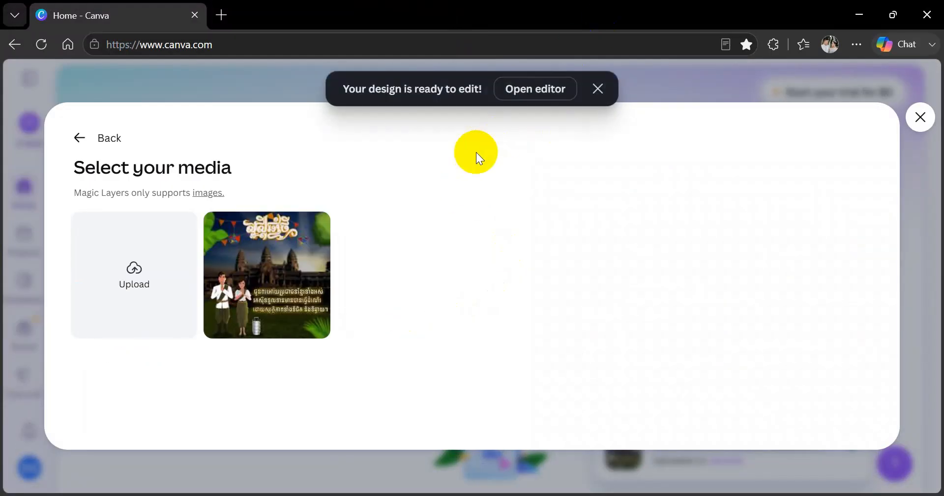
click(530, 96)
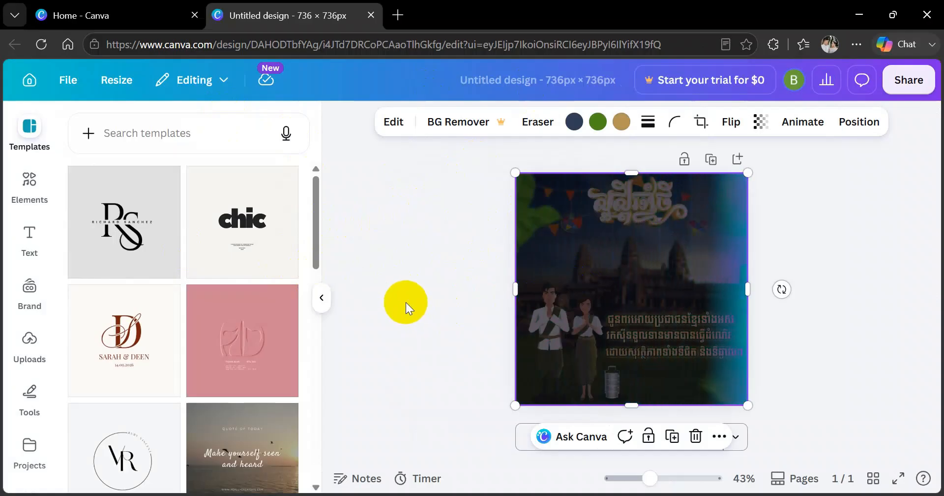
Browse the available element categories such as shapes, graphics, photos, videos and charts.
click(18, 187)
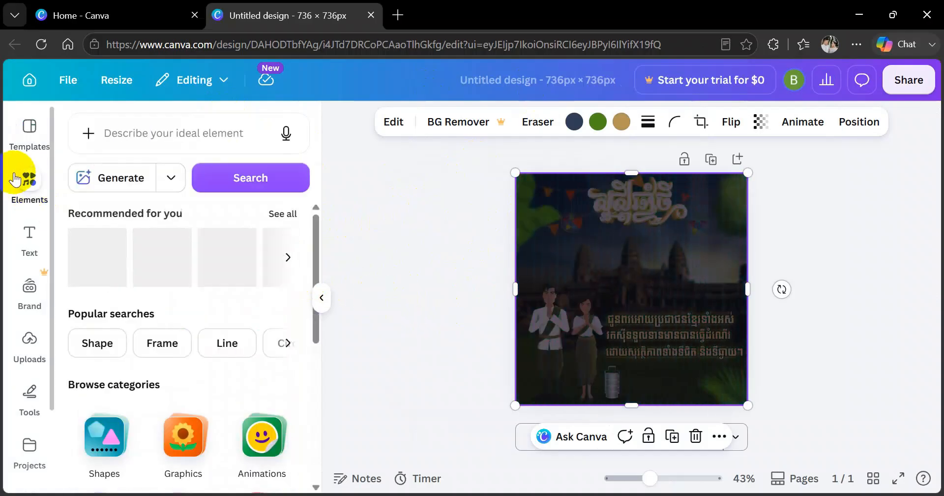
scroll(137, 375, down, 4)
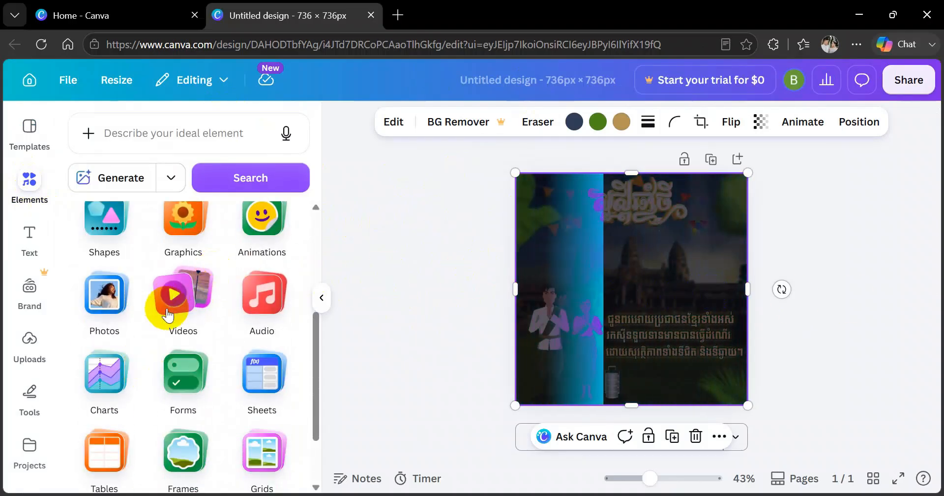
scroll(179, 326, down, 2)
scroll(185, 328, up, 5)
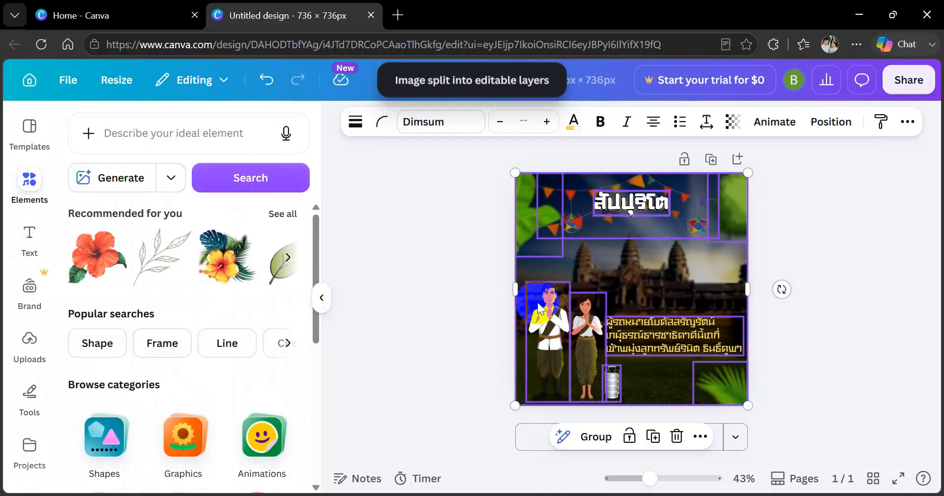
Show the layer list of the split poster and select the white and yellow heading text layers in turn.
click(670, 478)
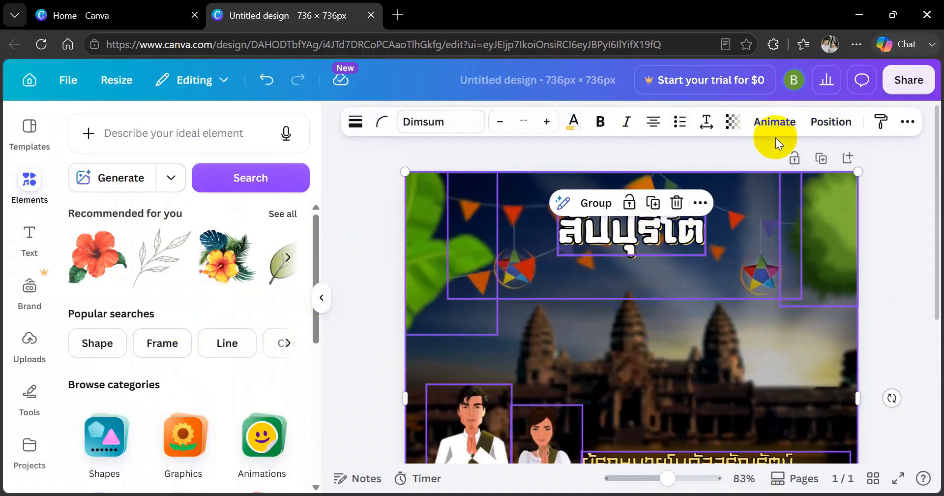
click(826, 127)
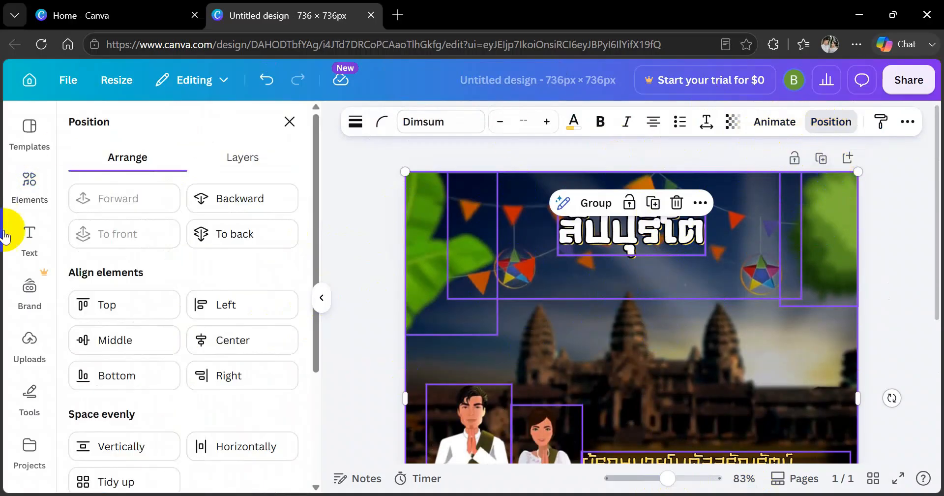
click(240, 157)
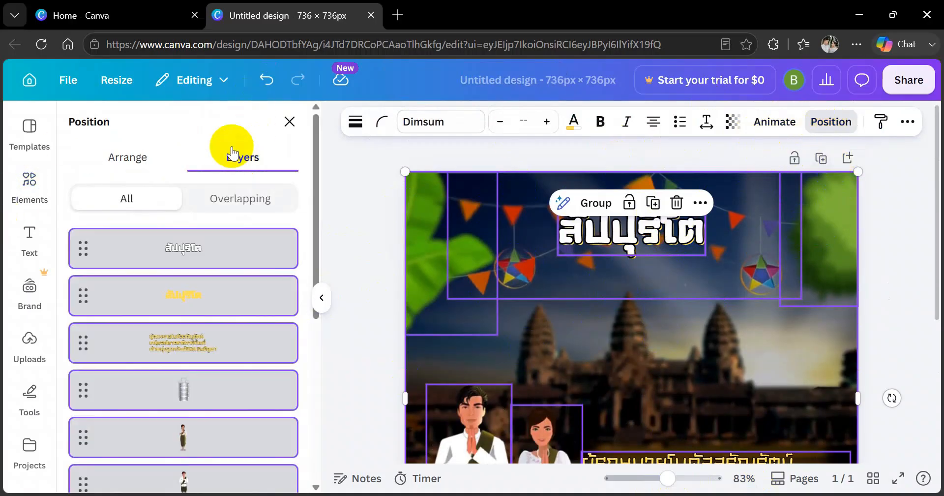
click(182, 247)
click(197, 301)
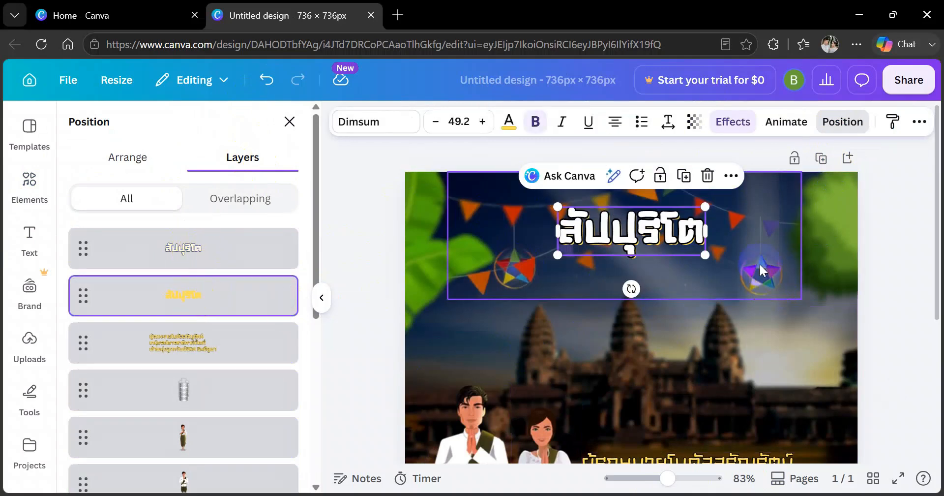
Replace the white heading text with "សួស្ដី" and delete the yellow text layer behind it.
double_click(642, 231)
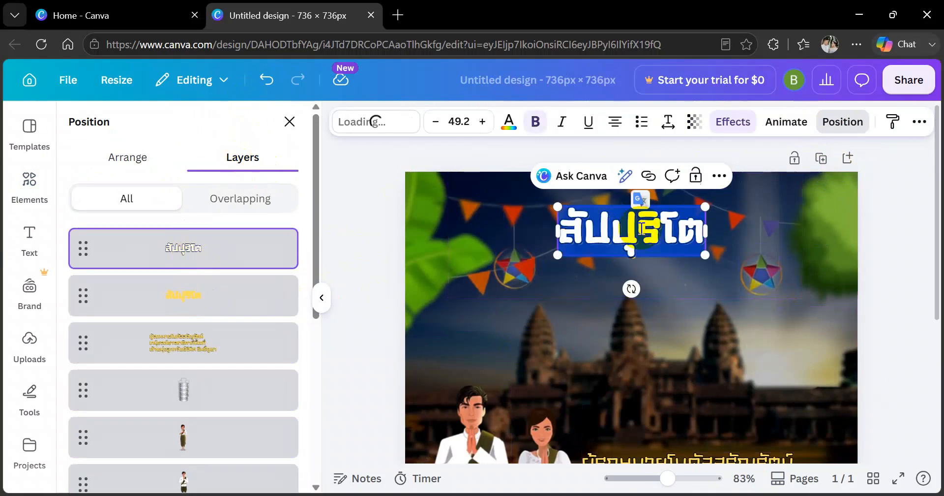
click(642, 229)
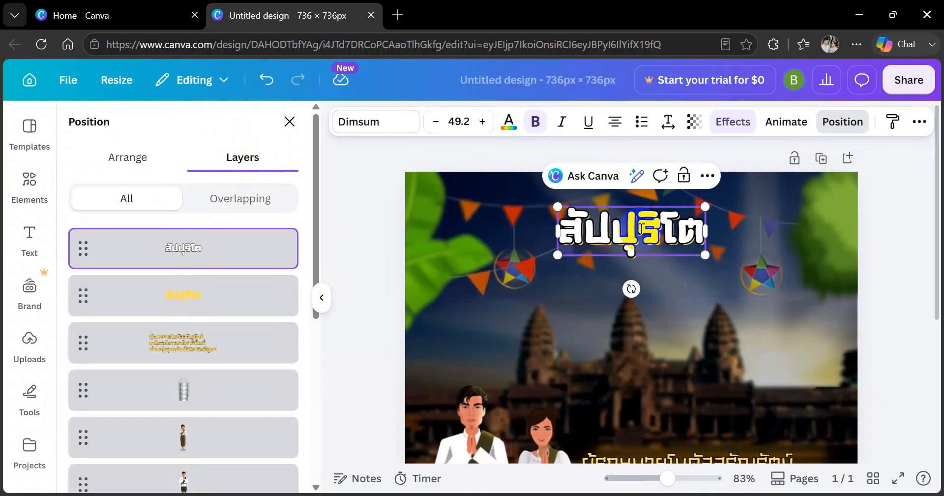
key(BackSpace)
key(BackSpace)
key(BackSpace)
key(BackSpace)
key(BackSpace)
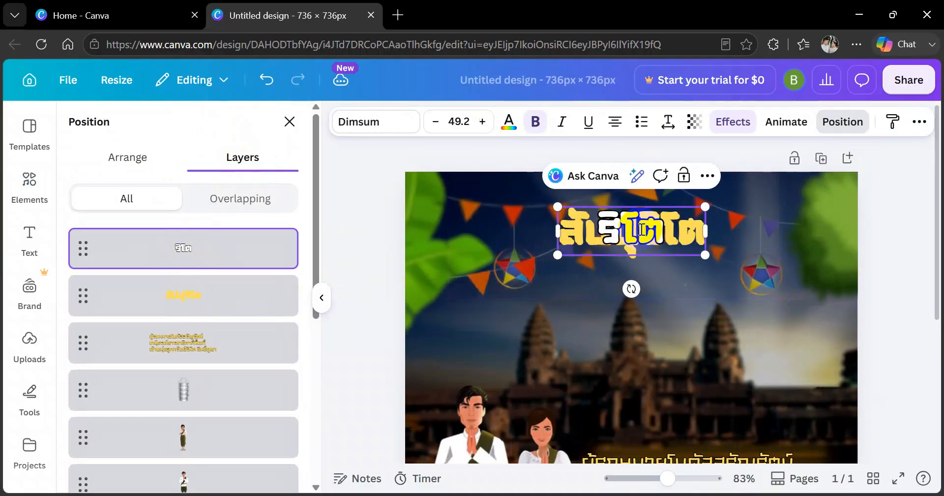
key(BackSpace)
key(BackSpace)
key(BackSpace)
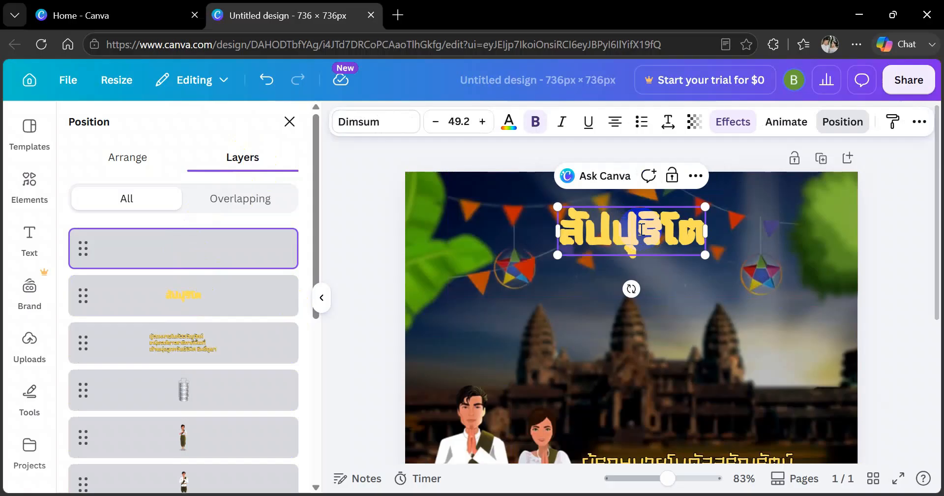
text(ស៊ួ)
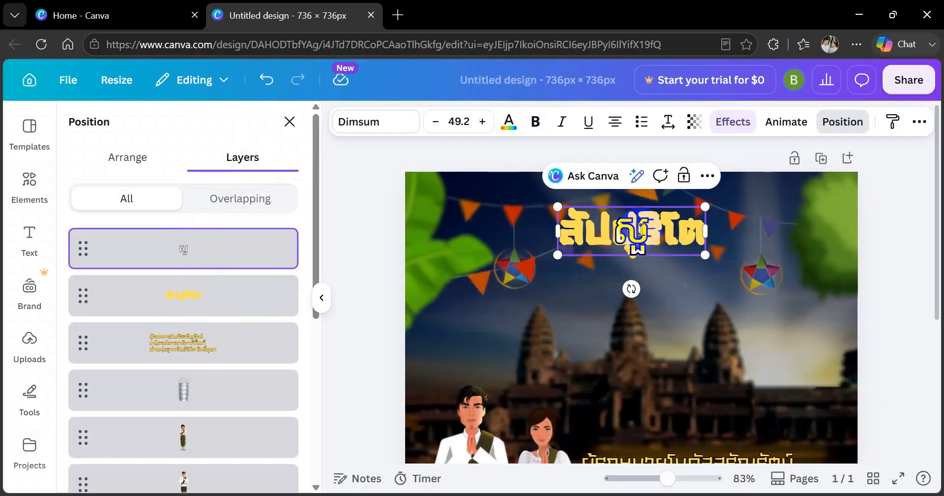
text(ស្ដី)
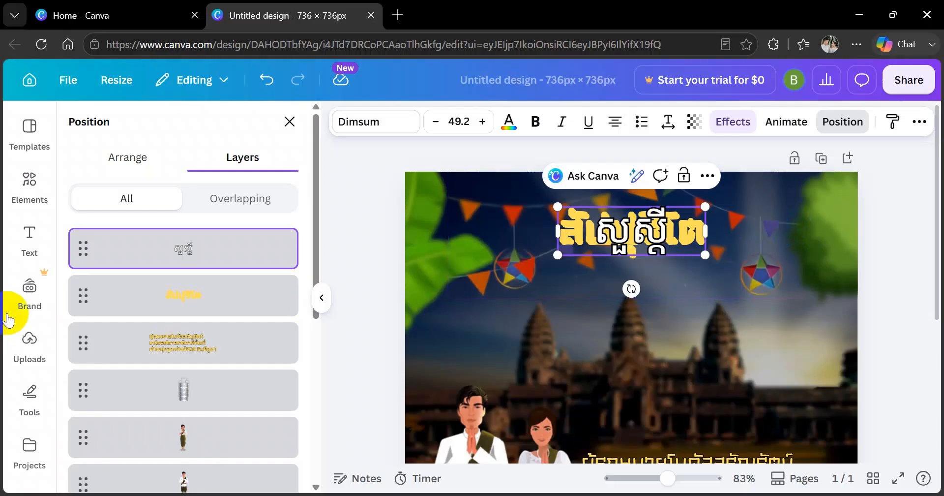
click(145, 289)
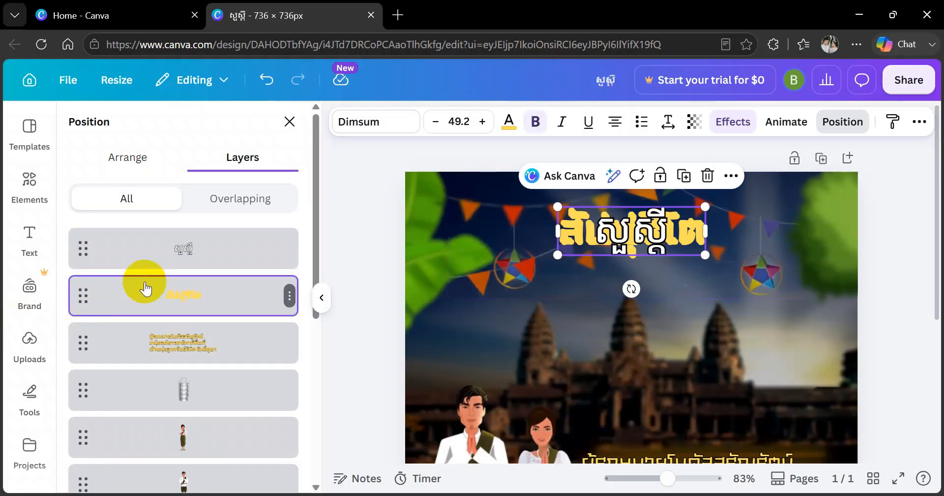
key(Delete)
Replace the three-line yellow message beside the couple with "ជូន".
scroll(780, 369, down, 3)
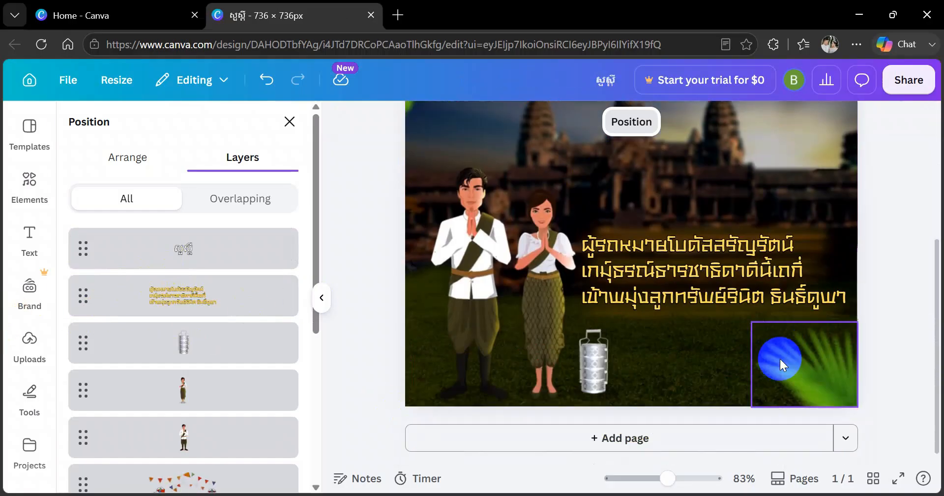
click(603, 247)
click(603, 248)
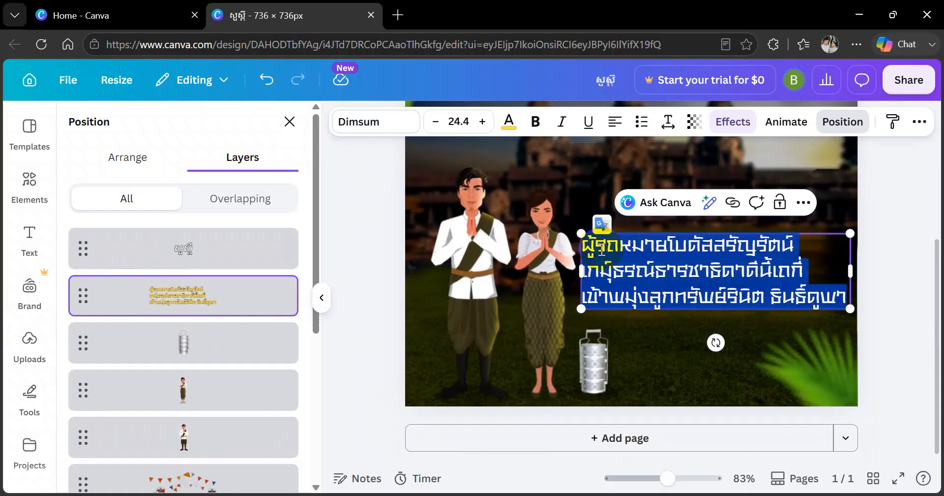
text(ផ)
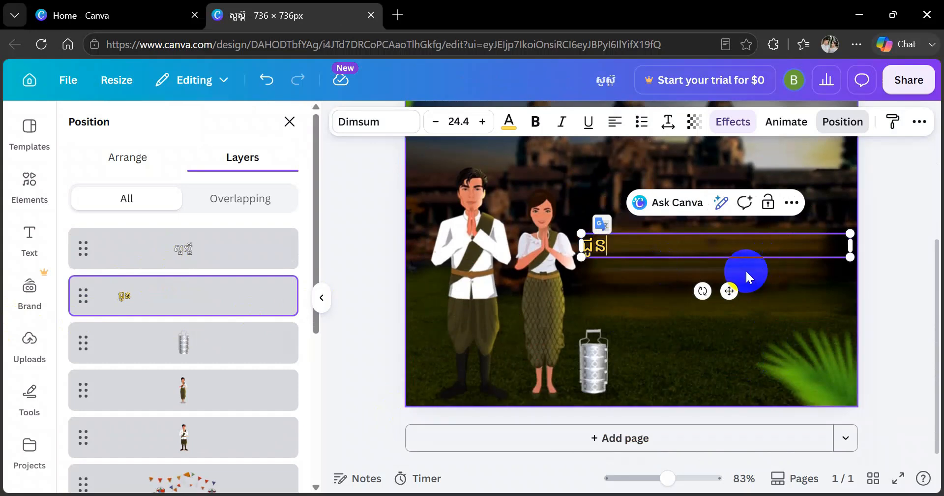
Select the food carrier, the palm leaf, the woman and the man one after another to check their separate layers.
click(588, 359)
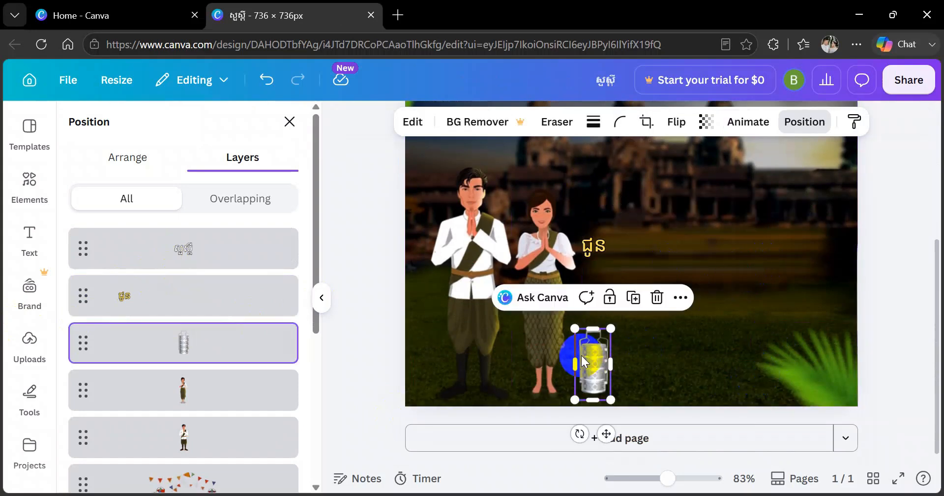
click(841, 406)
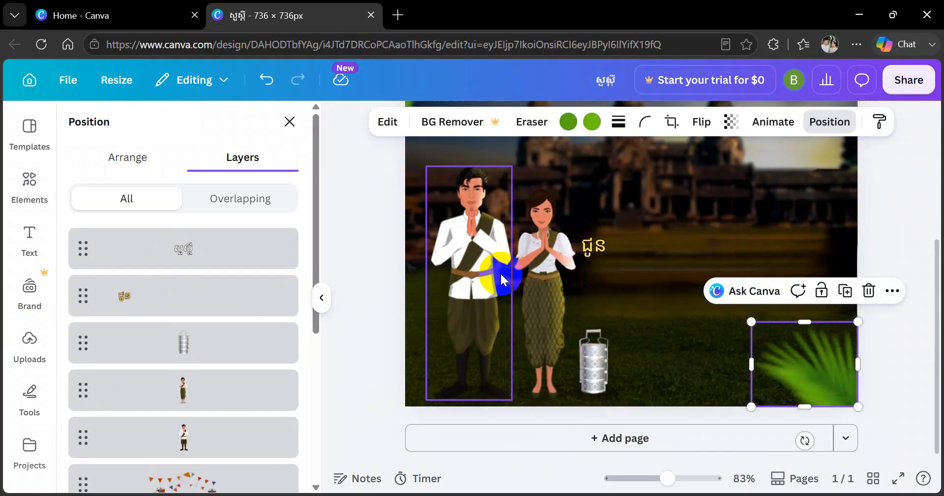
click(544, 271)
click(471, 272)
scroll(575, 242, up, 5)
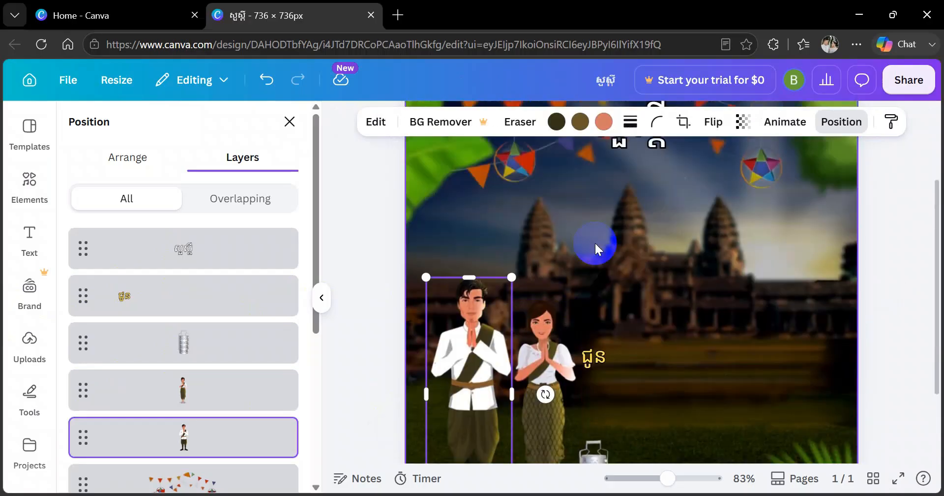
Select the temple background and the hanging flag decoration in turn to check their separate layers.
click(614, 242)
click(460, 268)
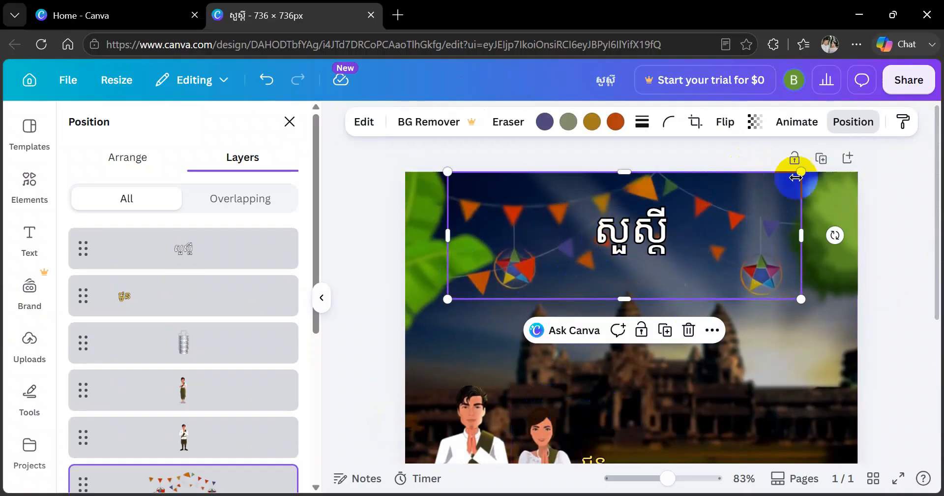
Browse the available download file types and download the edited poster as a PNG.
click(911, 81)
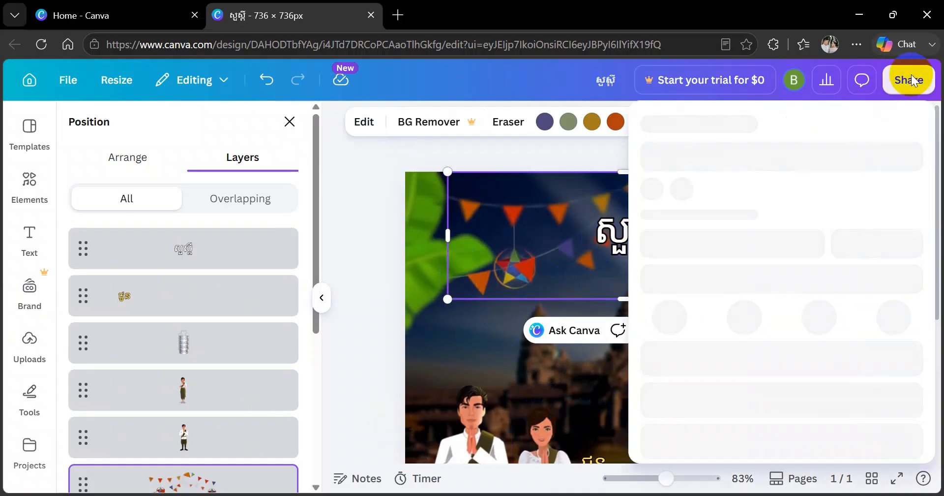
scroll(674, 322, down, 3)
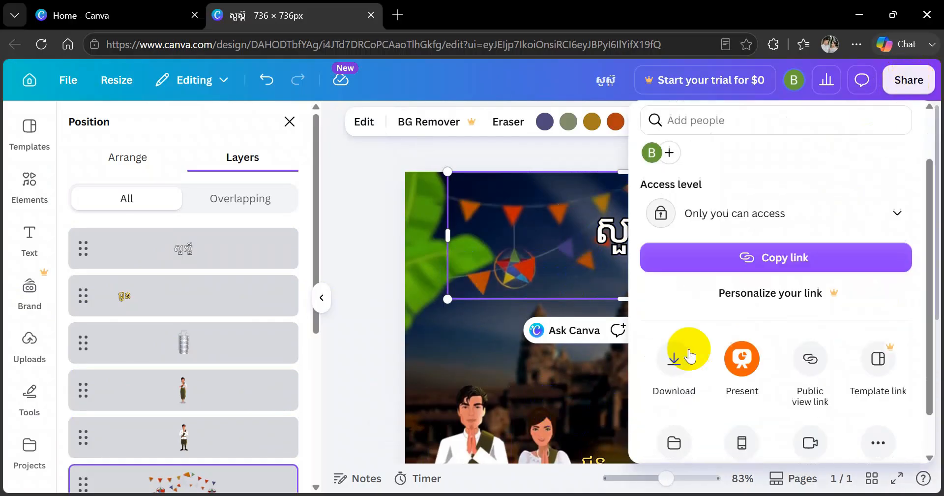
click(674, 357)
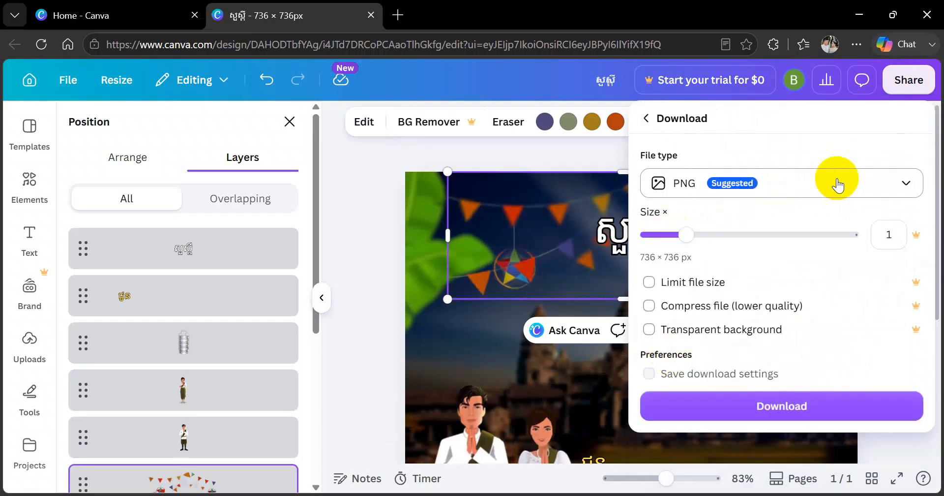
click(837, 185)
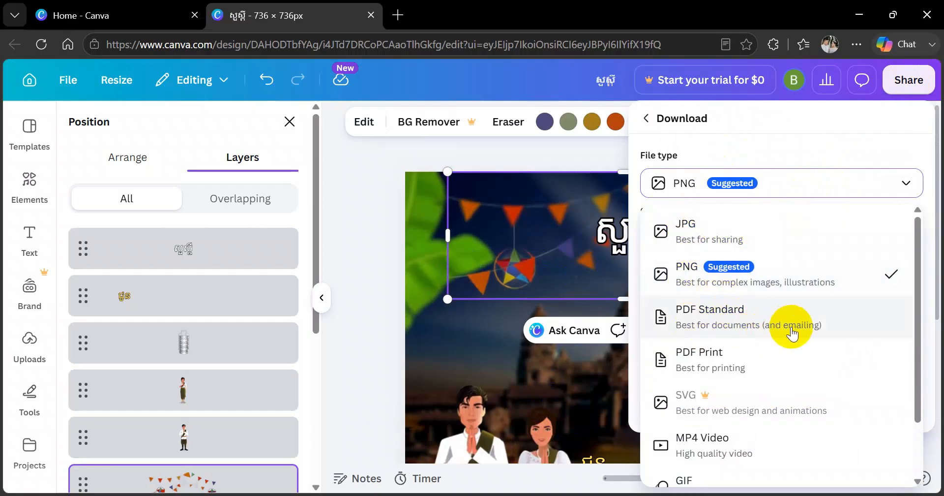
scroll(791, 333, down, 2)
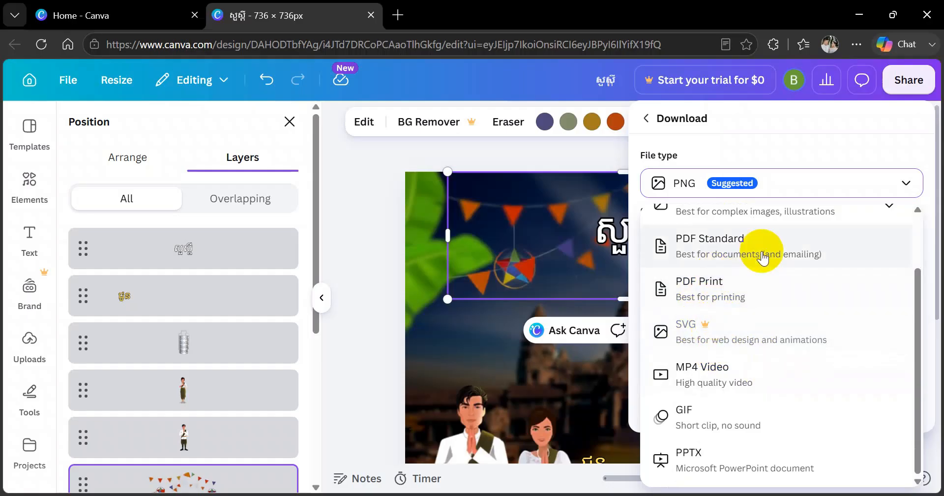
scroll(816, 274, up, 2)
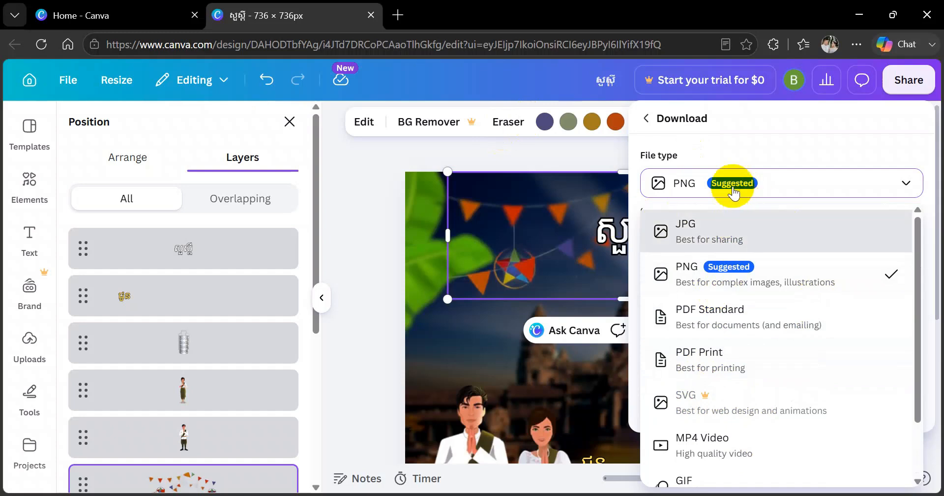
click(723, 148)
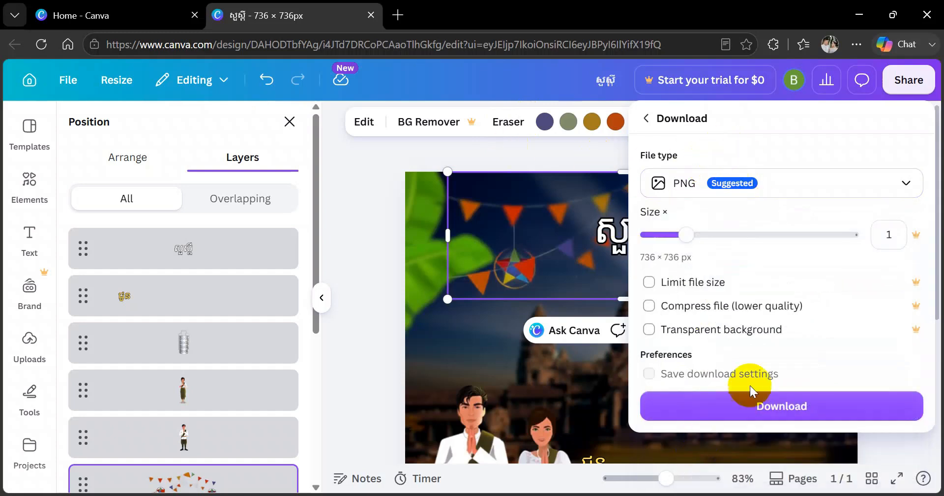
click(784, 411)
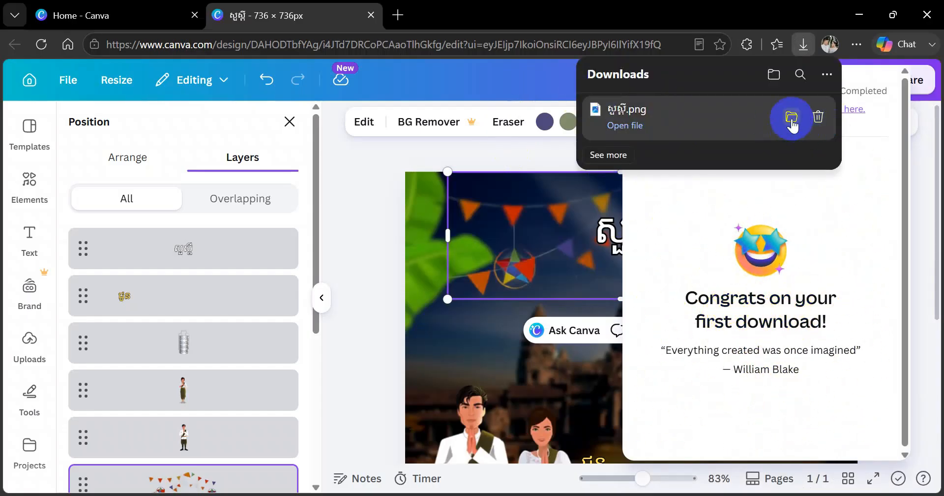
Open the downloaded PNG, inspect the edited texts and the couple up close, and close the image viewer.
click(623, 128)
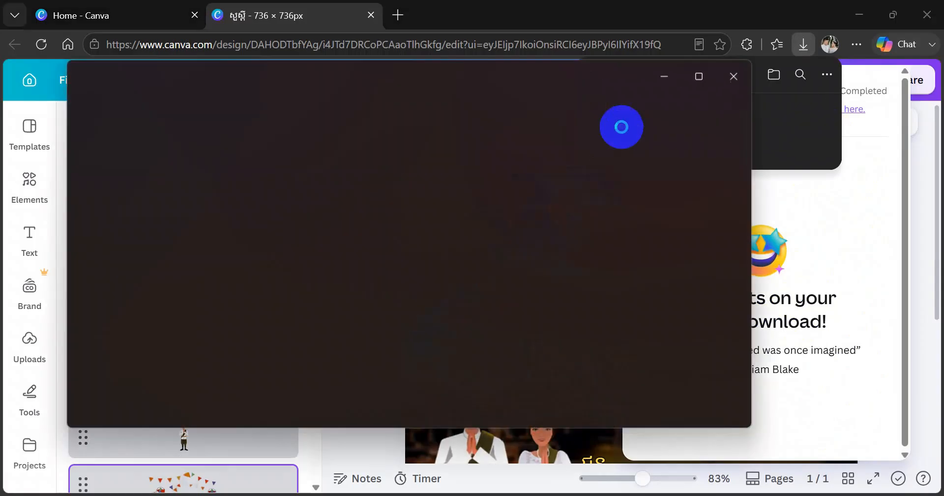
scroll(373, 207, up, 4)
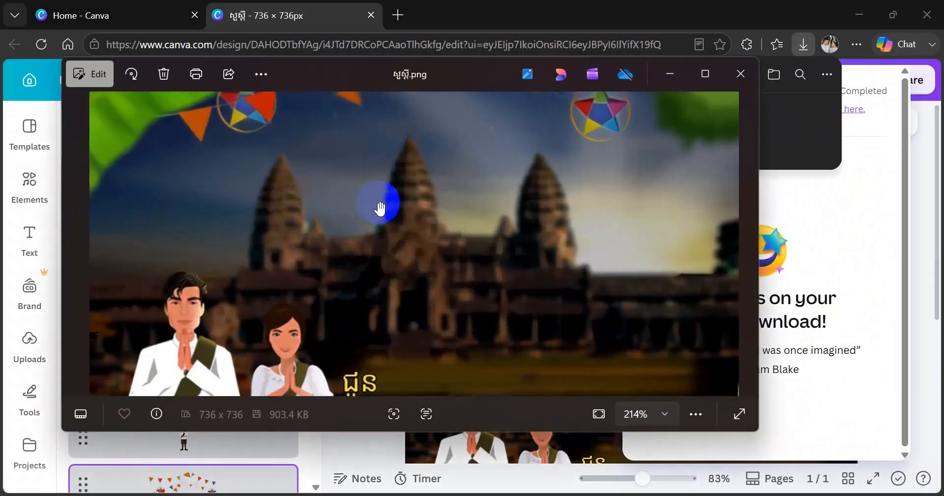
scroll(379, 206, down, 2)
scroll(316, 317, up, 3)
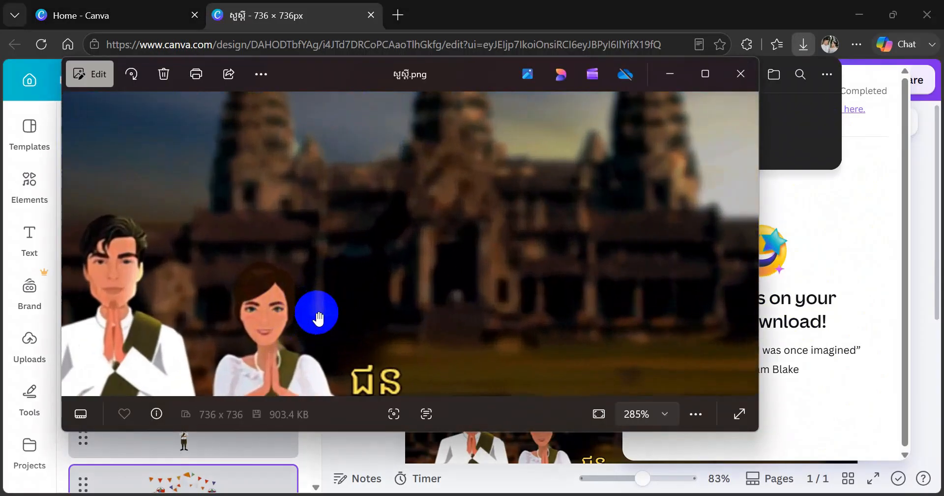
scroll(181, 304, down, 5)
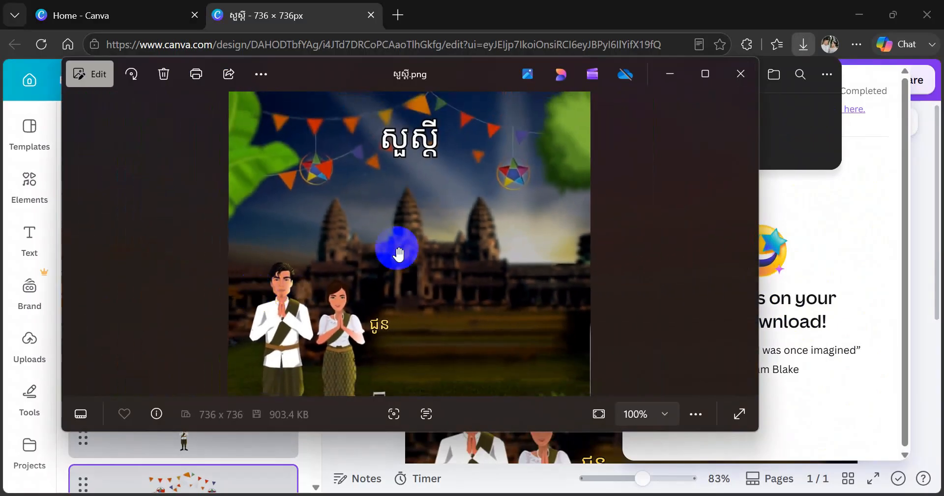
click(739, 74)
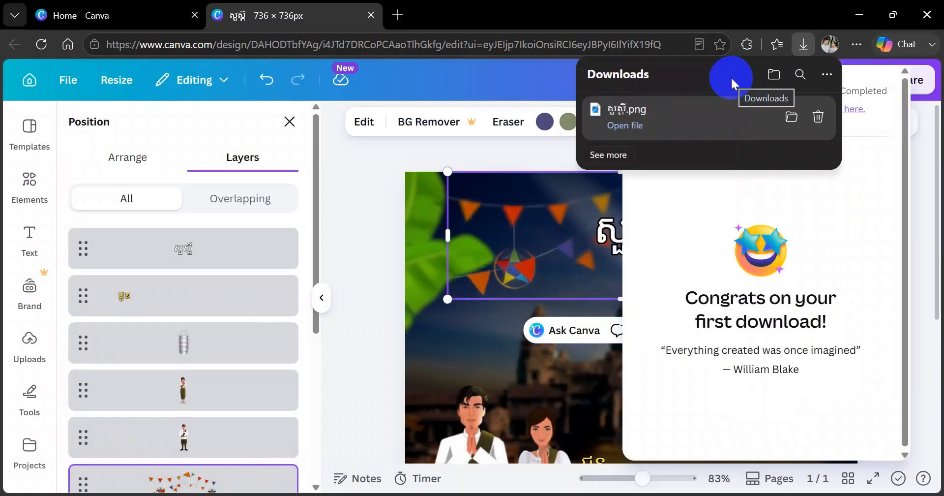
Upload jazz-music-poster_600765-11890.avif from the Pictures folder to Magic Layers and open the resulting design in the editor.
click(118, 15)
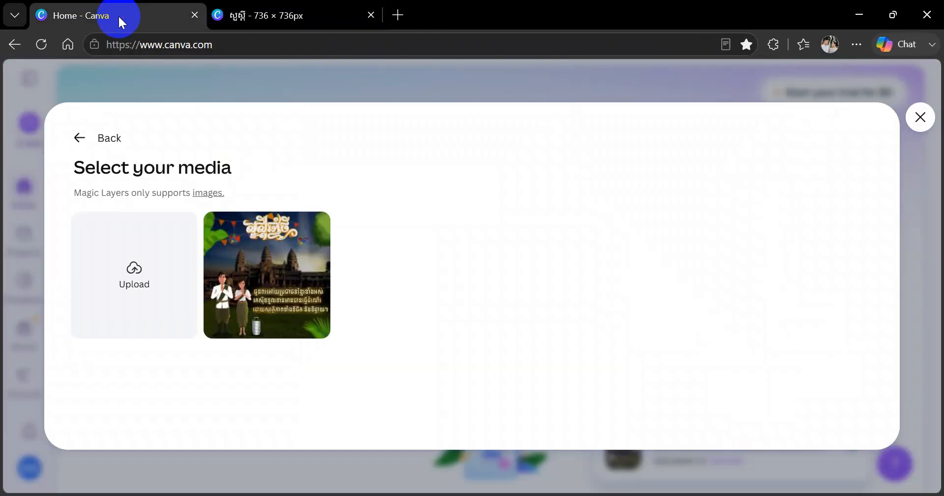
click(126, 255)
click(164, 231)
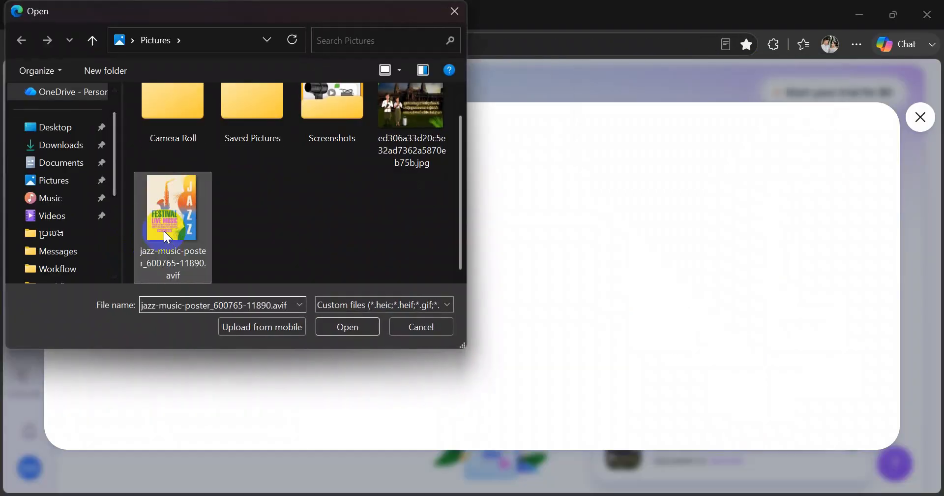
click(338, 329)
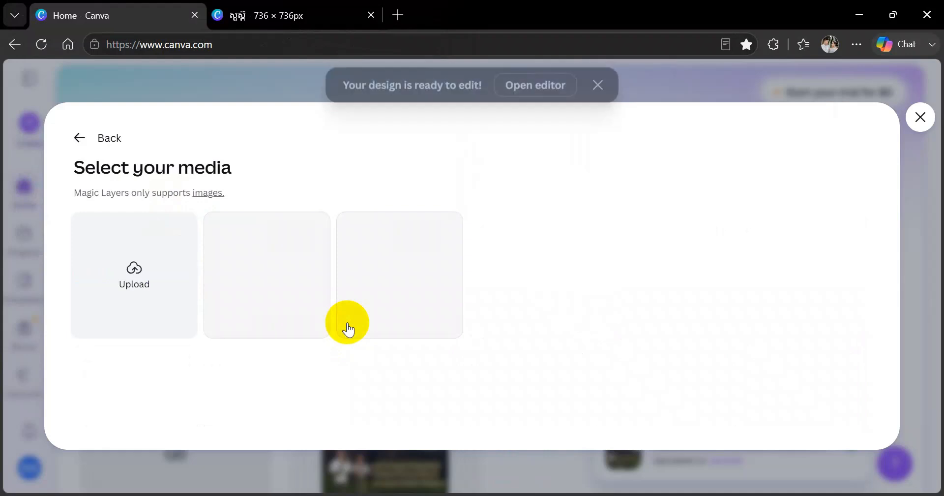
click(535, 88)
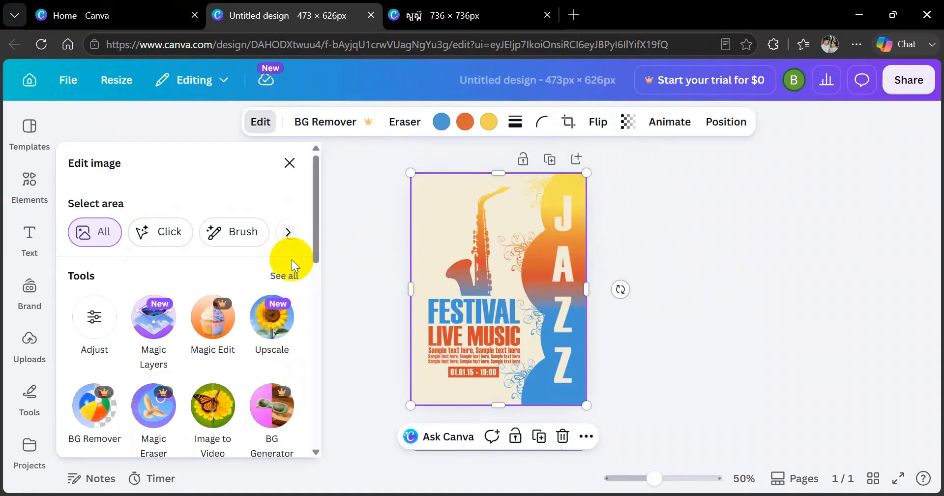
Split the jazz poster image into editable layers with Magic Layers and show its layer list.
click(159, 320)
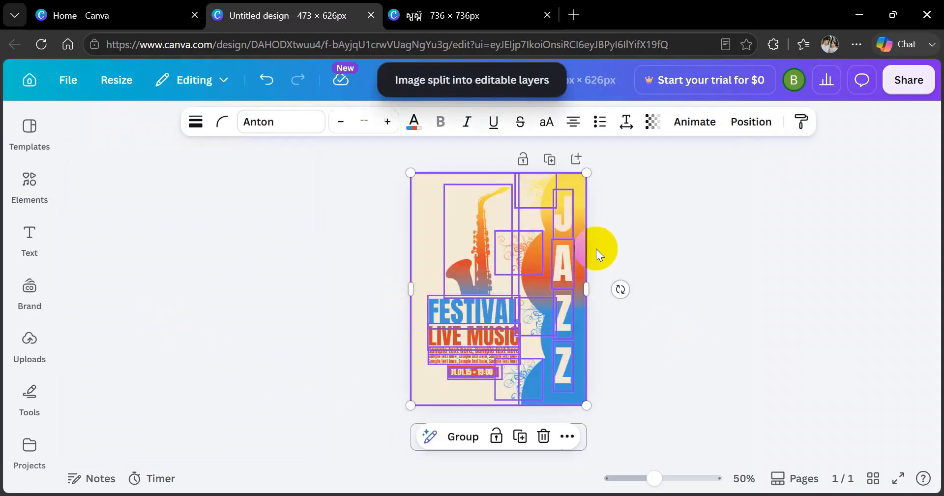
click(751, 121)
click(251, 197)
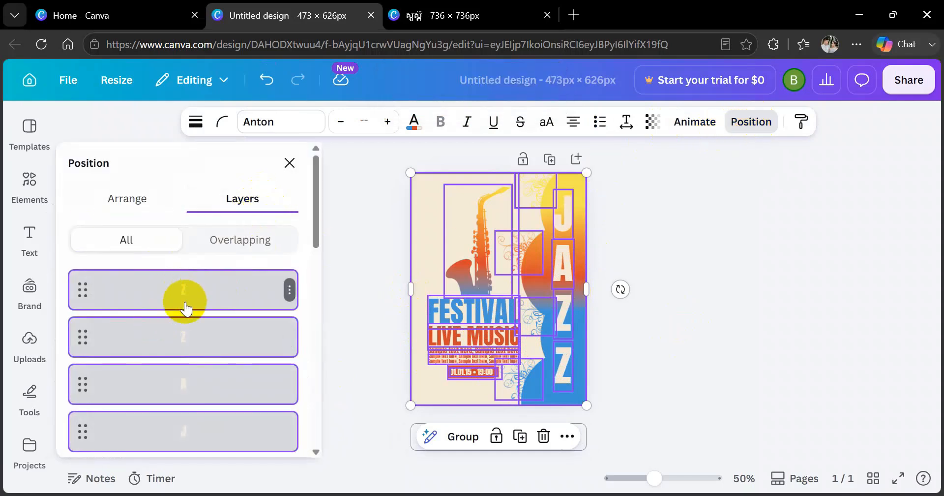
Replace the letters J and A of the vertical JAZZ heading with "ក" and "ម".
click(183, 444)
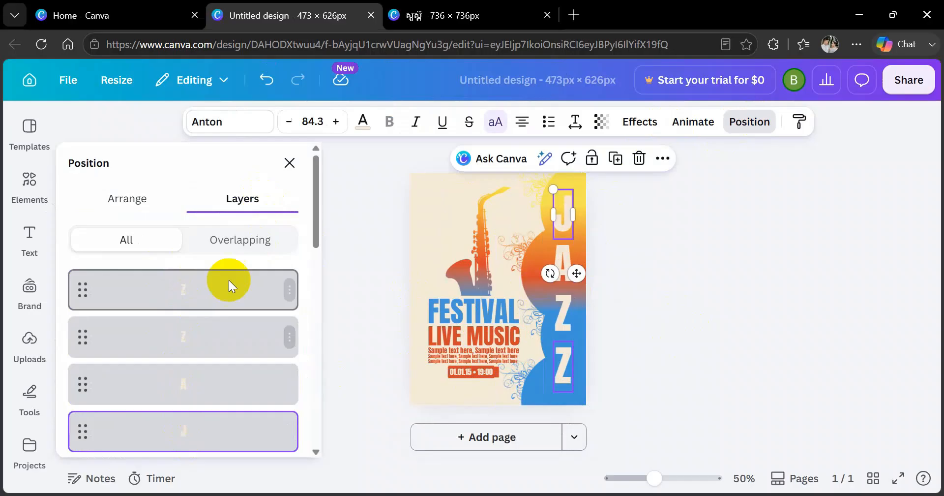
double_click(563, 221)
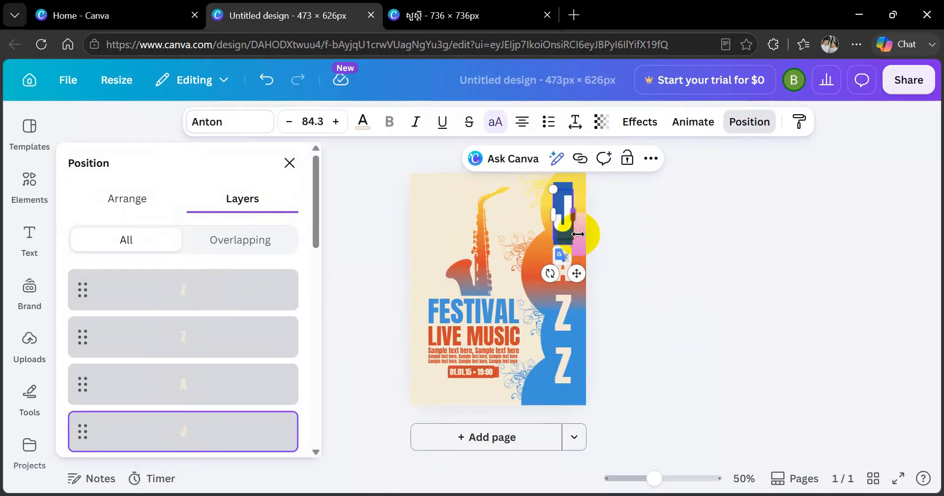
key(BackSpace)
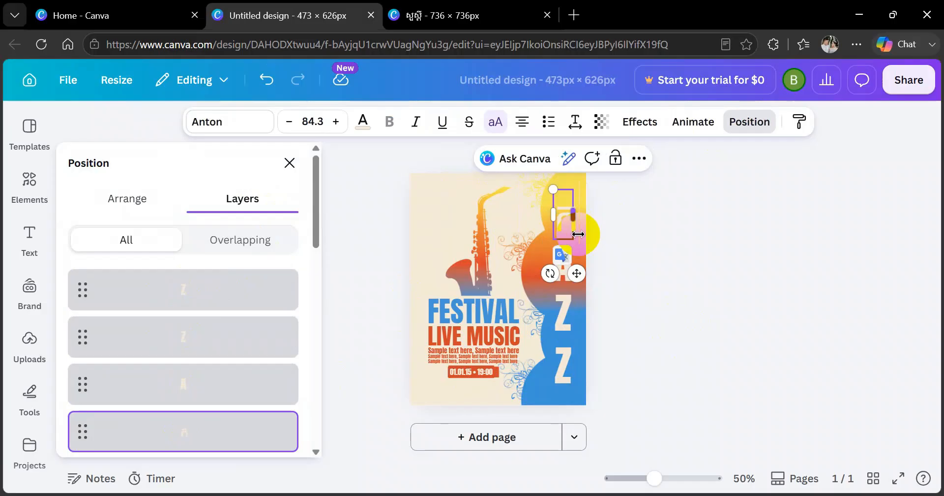
click(568, 286)
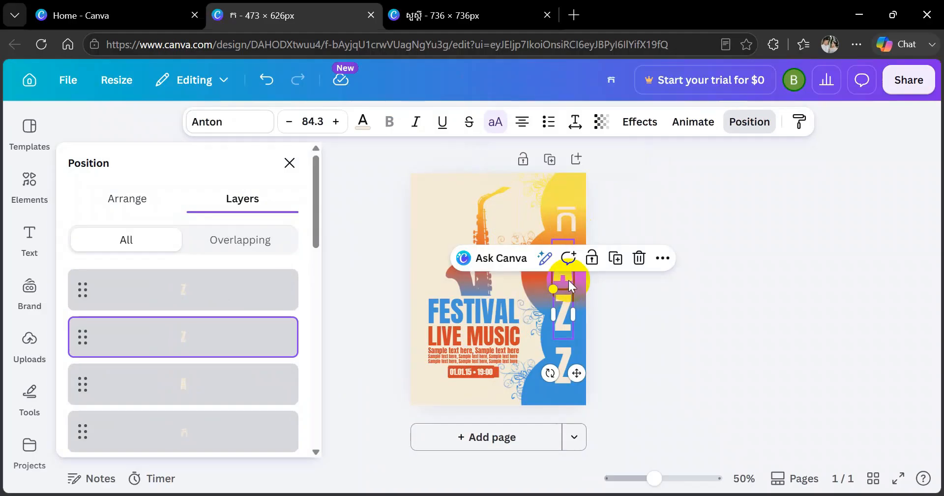
click(569, 276)
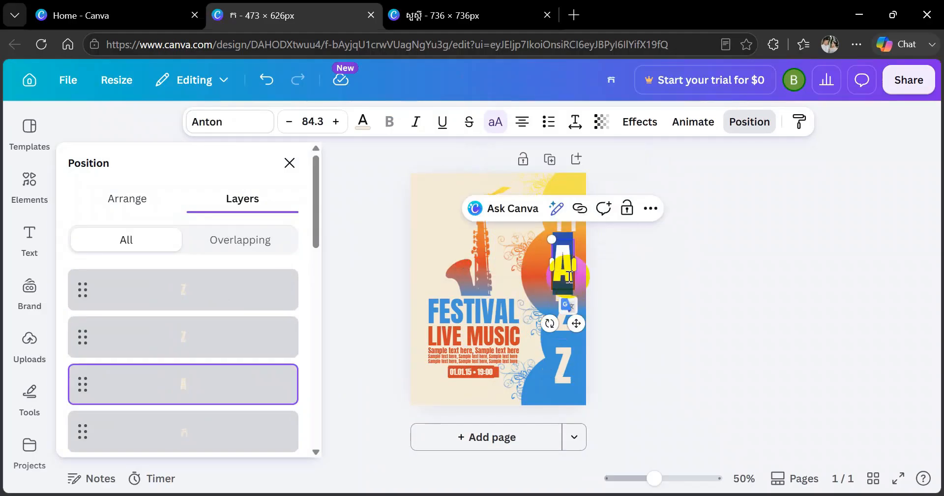
text(ឋ)
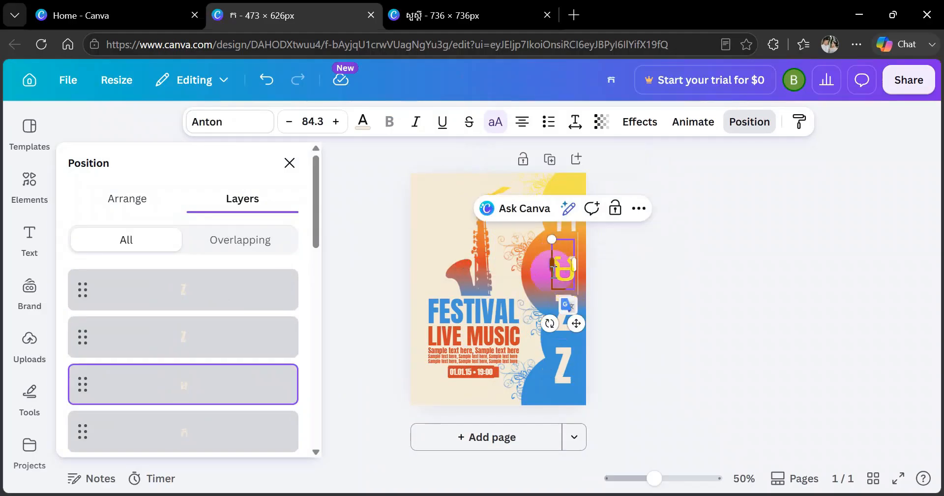
Replace the two letters Z of the vertical heading with "ជ" and "ត".
click(563, 323)
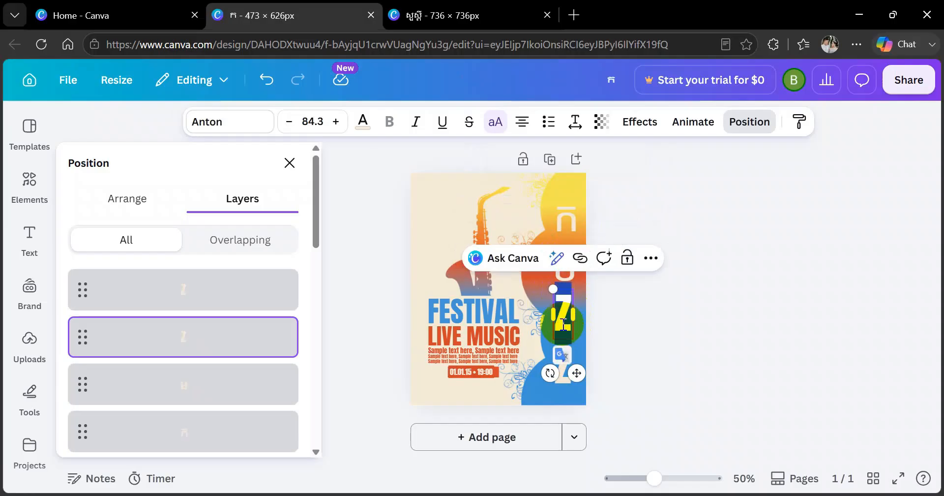
text(ធ)
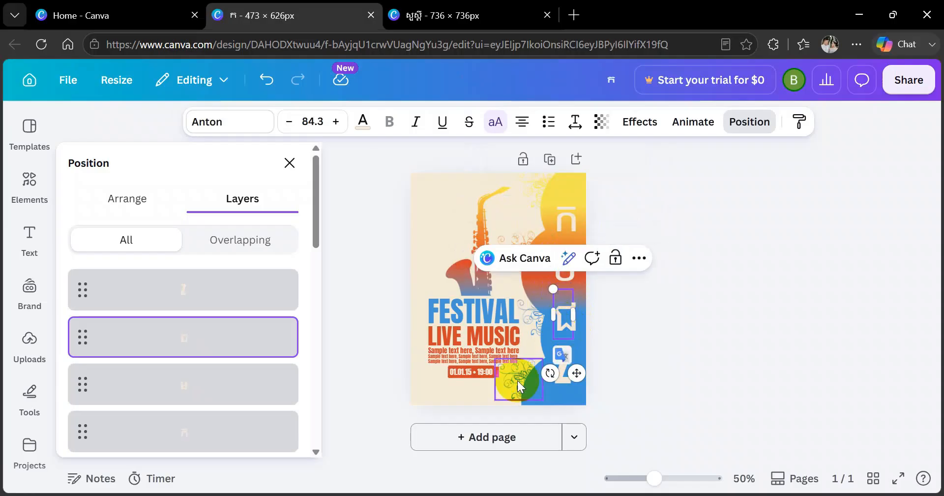
click(565, 374)
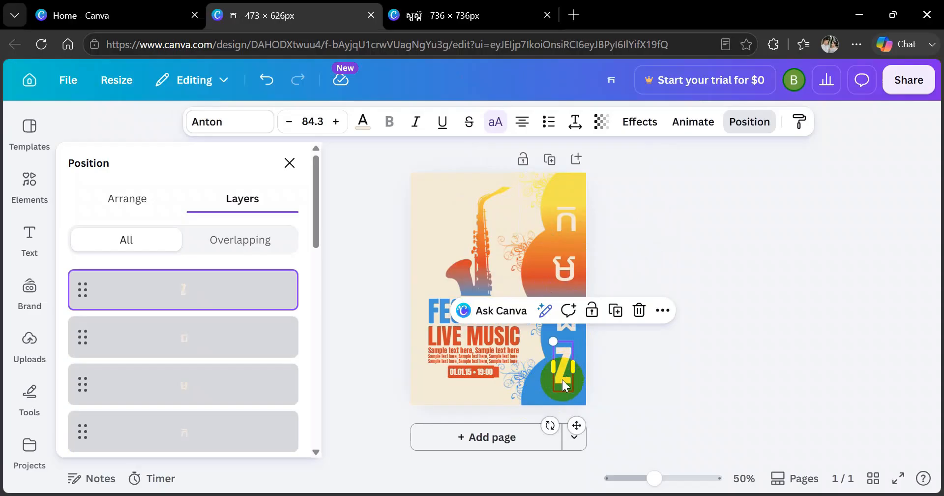
key(t)
click(562, 379)
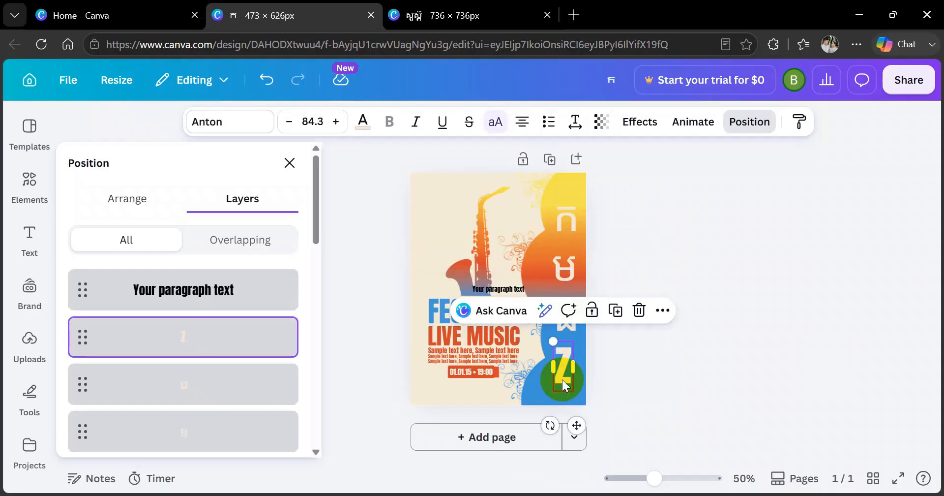
double_click(562, 379)
text(ត)
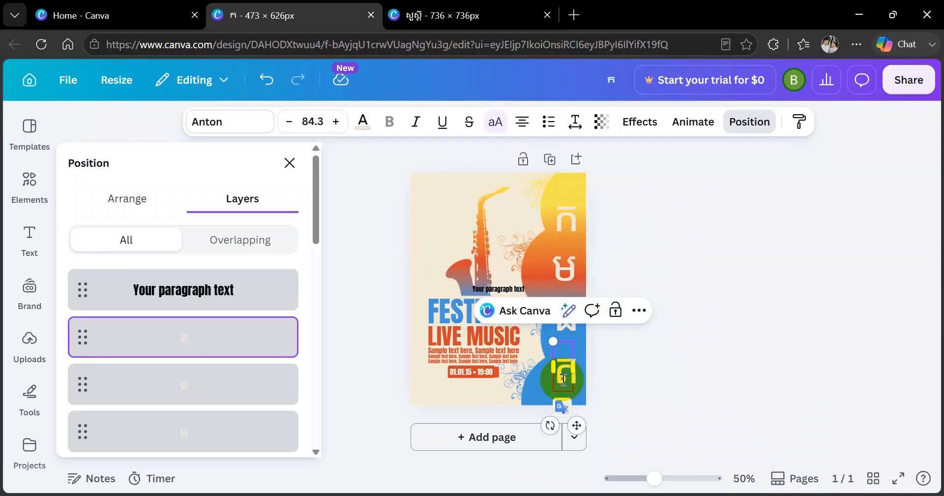
key(Escape)
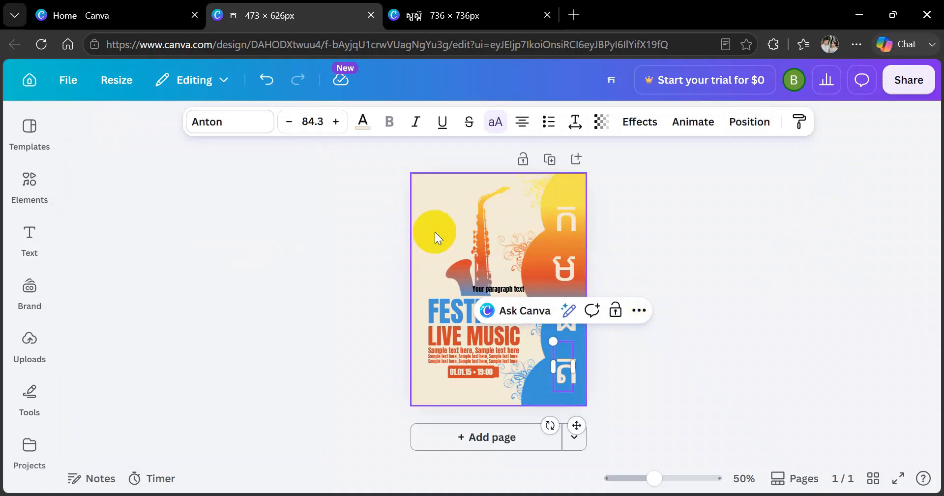
Examine the jazz poster's separate text layers, from the FESTIVAL and LIVE MUSIC headings to the sample text and date line.
click(434, 231)
drag(654, 481, 678, 481)
scroll(546, 285, down, 3)
scroll(539, 288, up, 5)
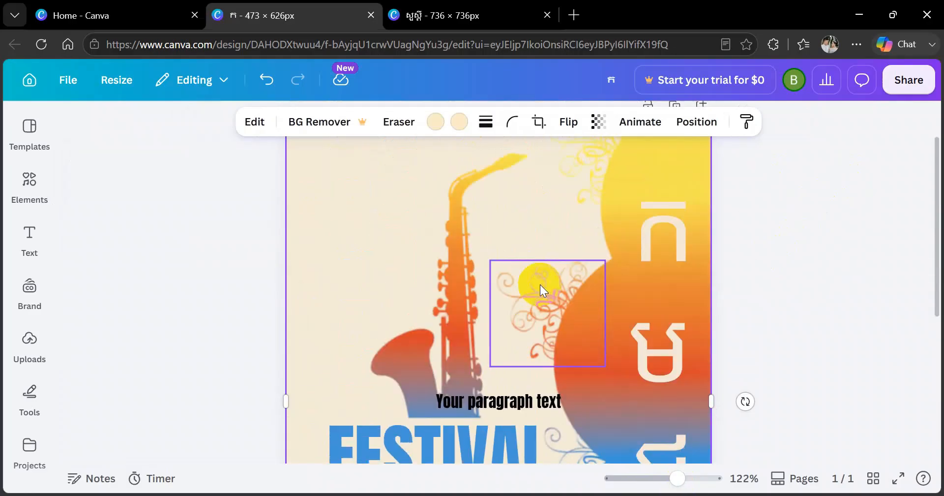
scroll(542, 285, down, 3)
click(421, 334)
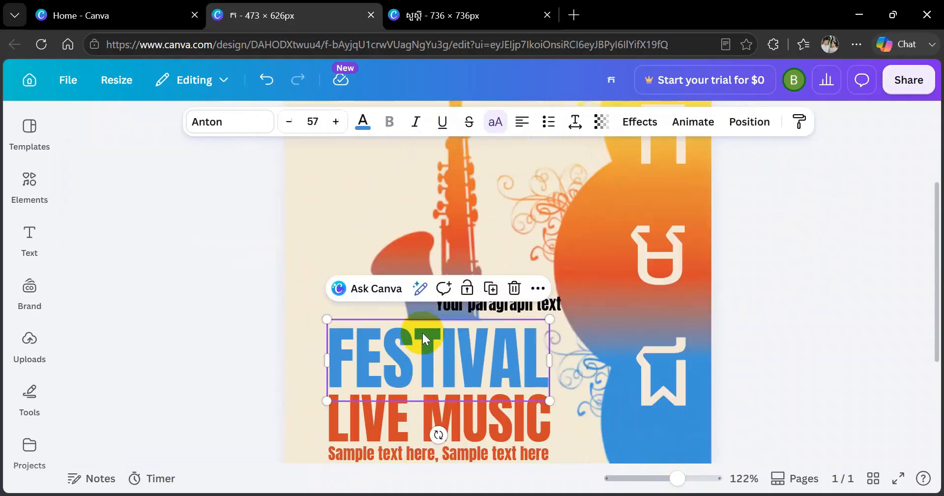
click(479, 226)
click(544, 303)
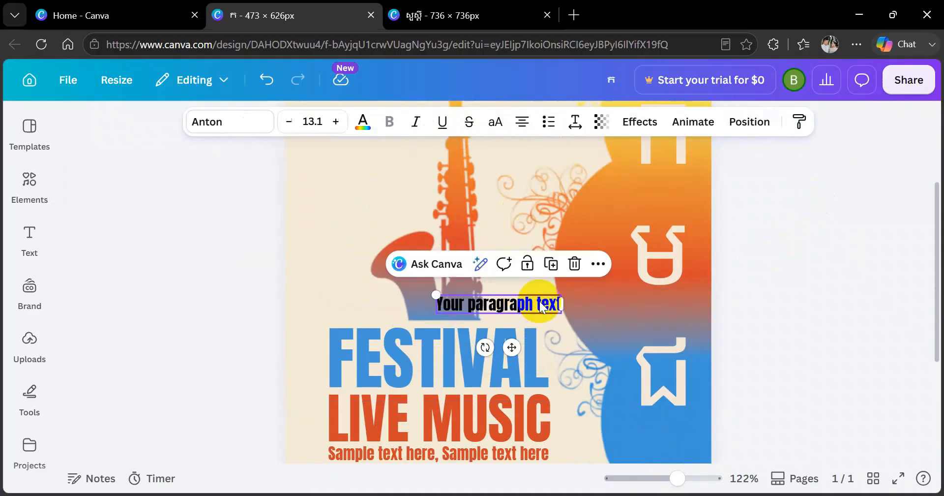
click(488, 385)
scroll(488, 385, down, 4)
click(414, 323)
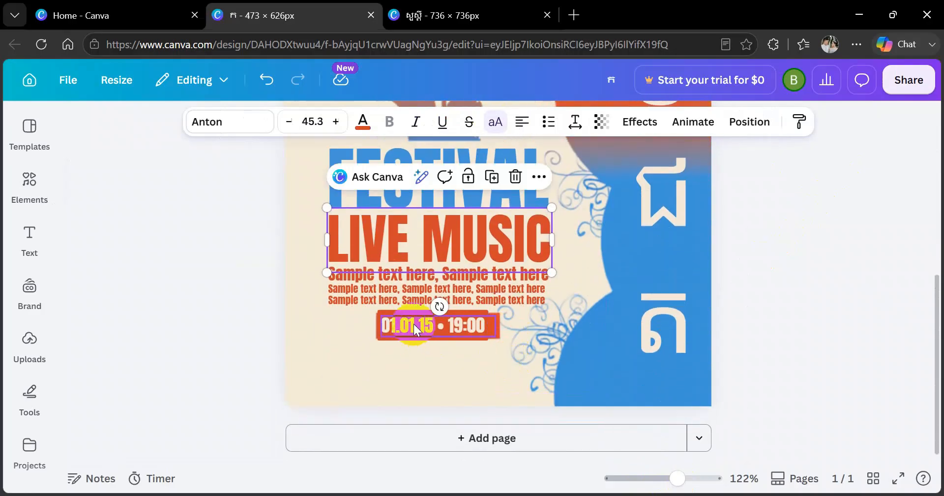
click(329, 301)
click(362, 275)
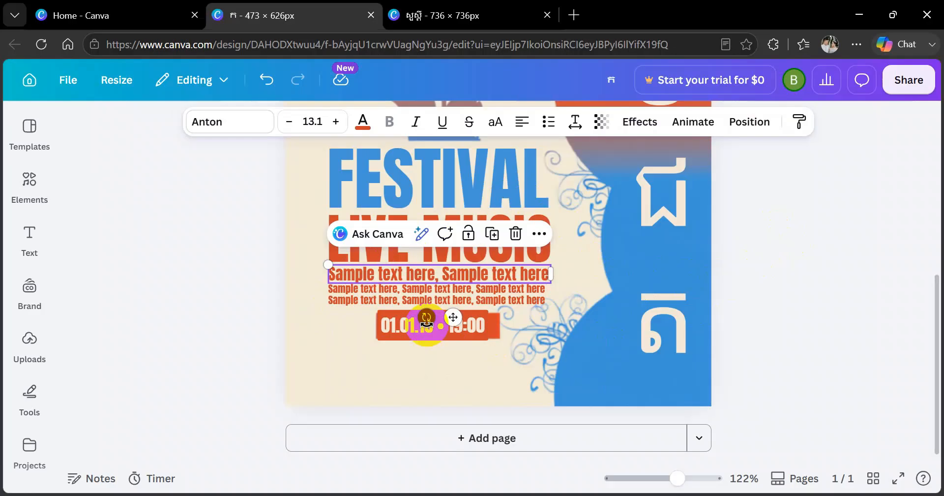
click(396, 331)
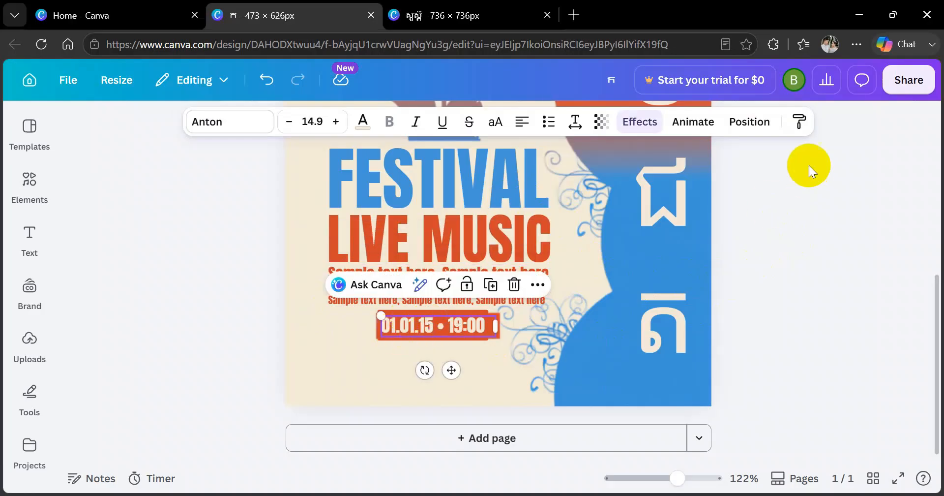
Download the edited jazz poster as a JPG at size 1 and quality 80.
click(907, 80)
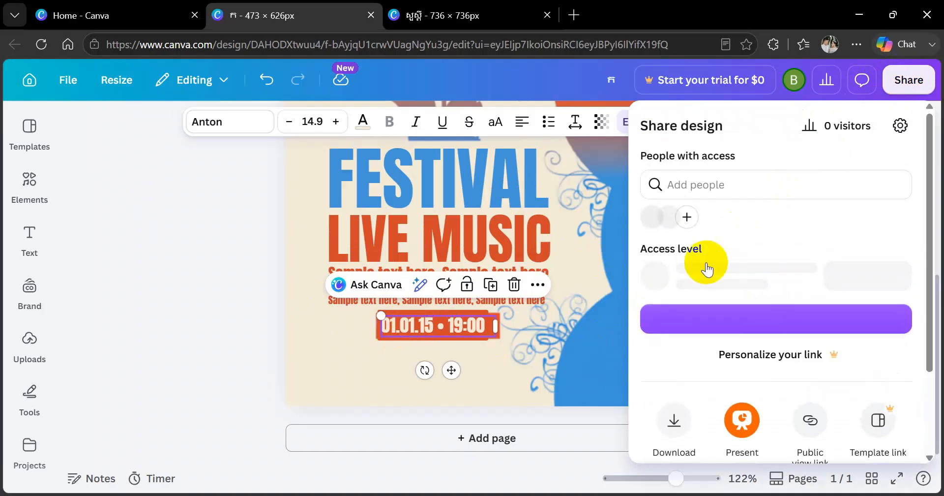
scroll(774, 379, down, 2)
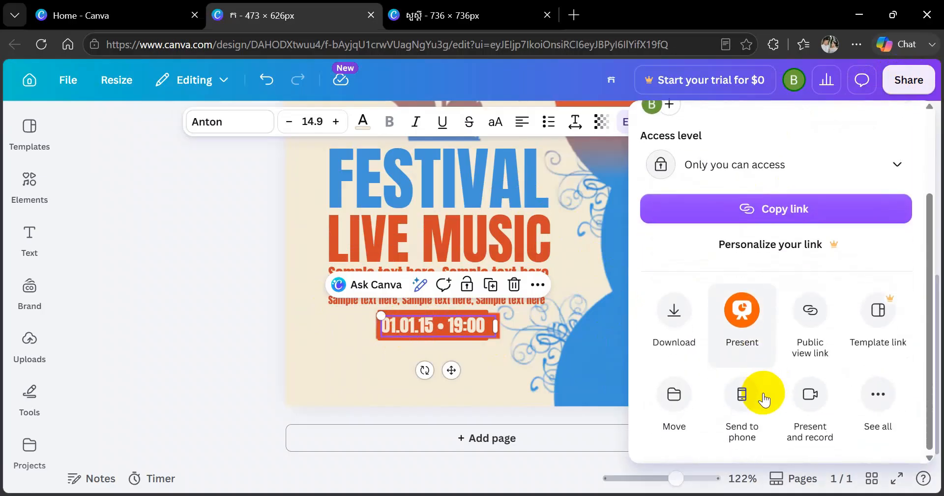
click(671, 314)
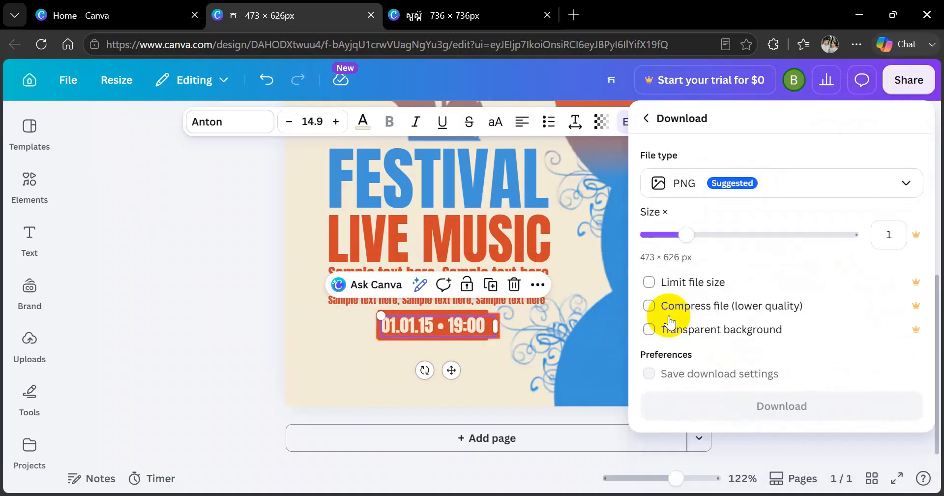
click(846, 182)
click(732, 238)
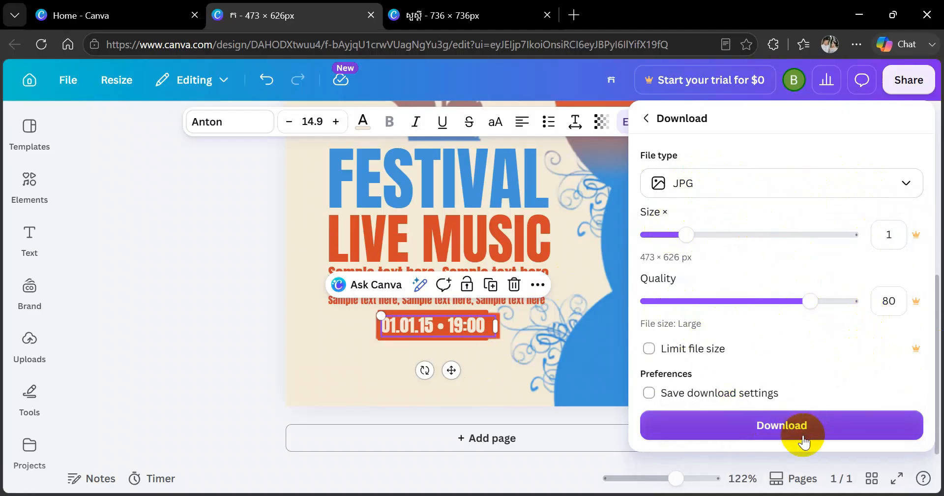
click(785, 426)
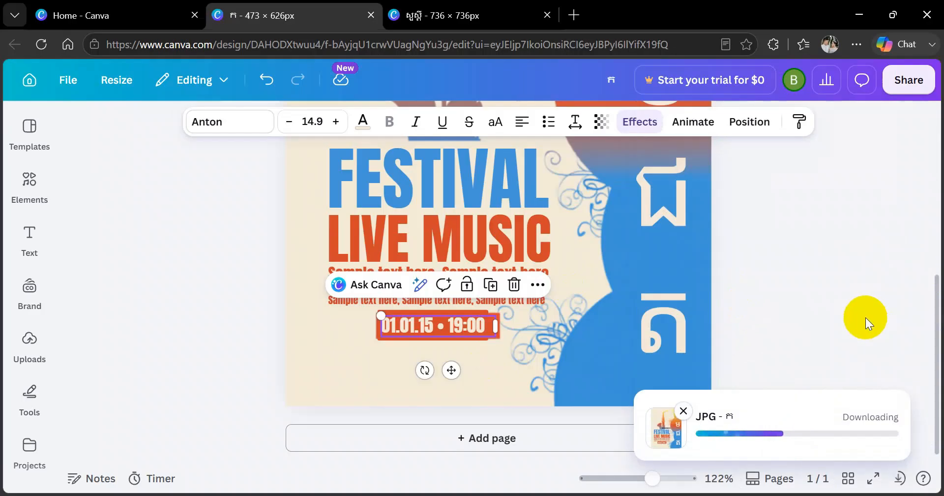
Open the downloaded JPG in the image viewer and inspect the poster's replaced letters and text up close.
click(634, 127)
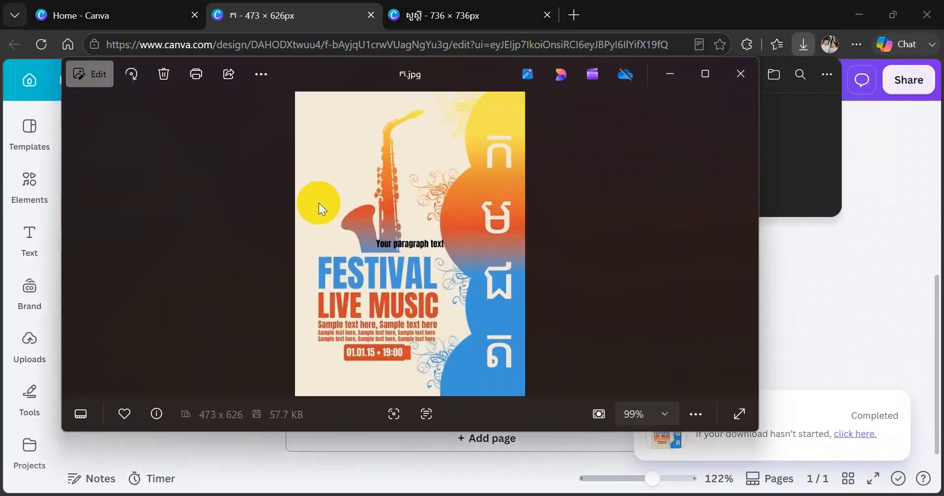
scroll(425, 263, up, 5)
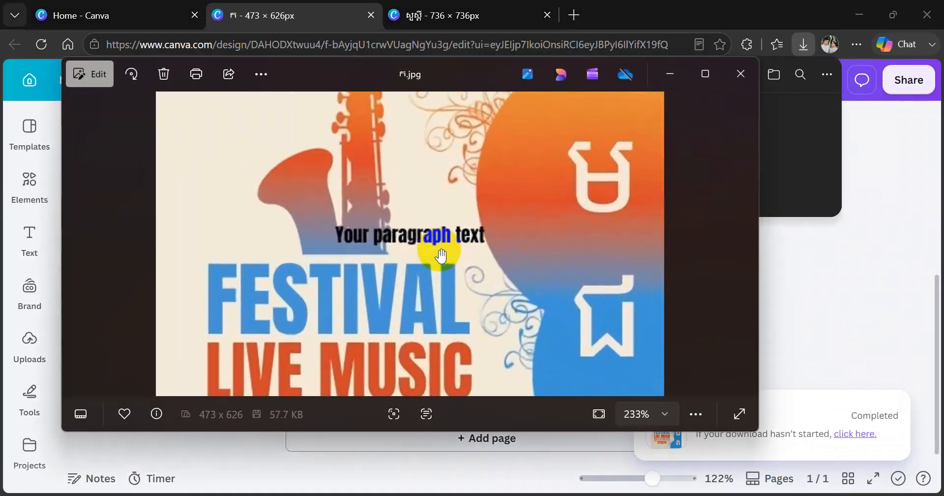
scroll(445, 252, down, 5)
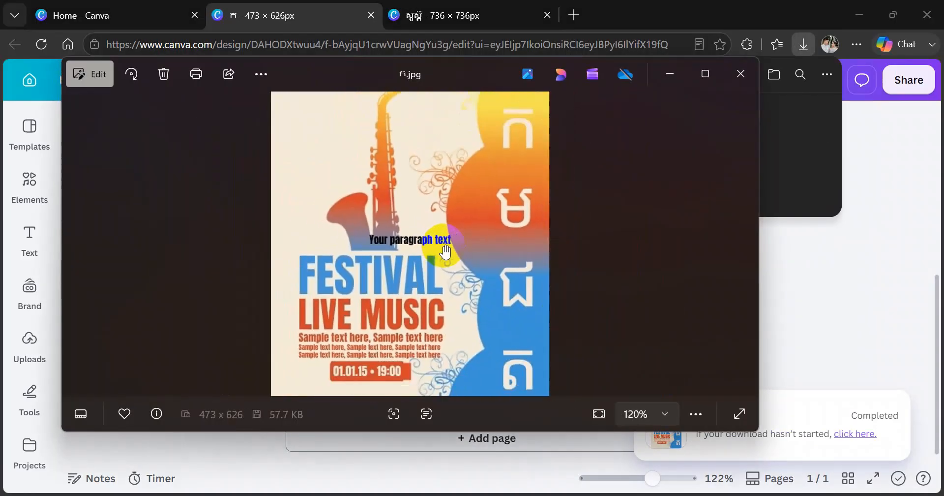
scroll(451, 226, up, 5)
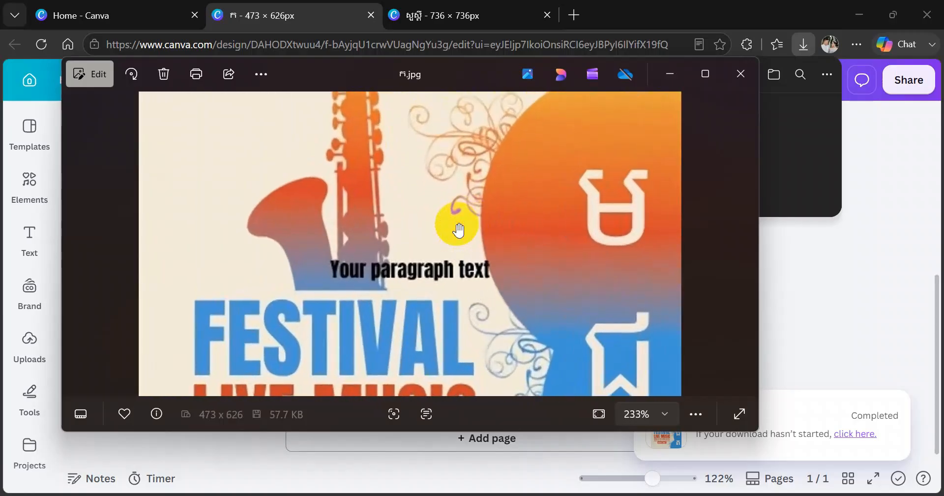
scroll(453, 222, down, 3)
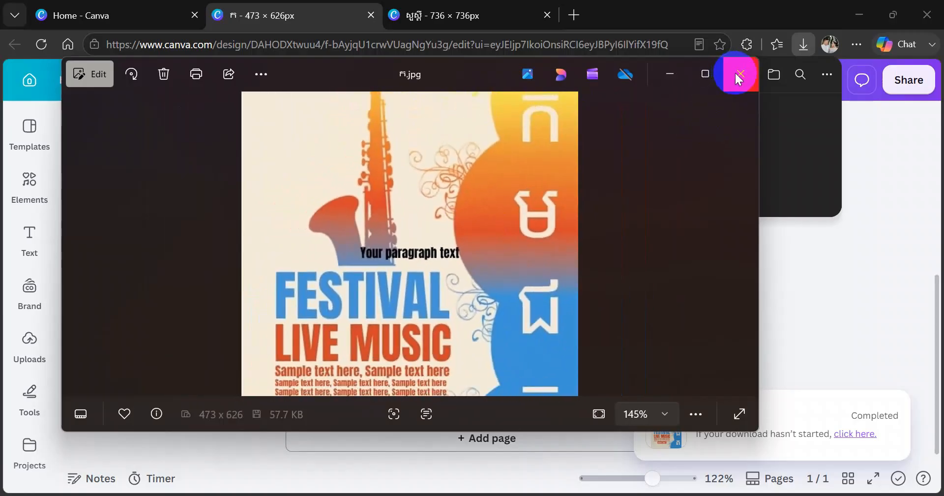